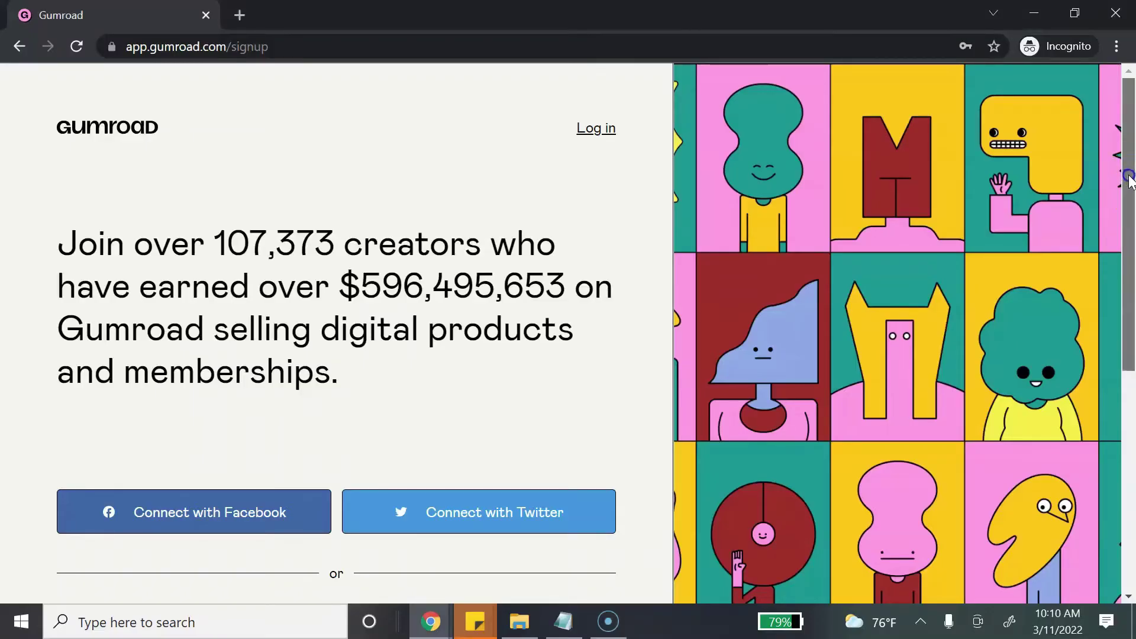
- Go from the gumroad.com site into the Dashboard and open the Profile editor
drag(1129, 178, 1131, 335)
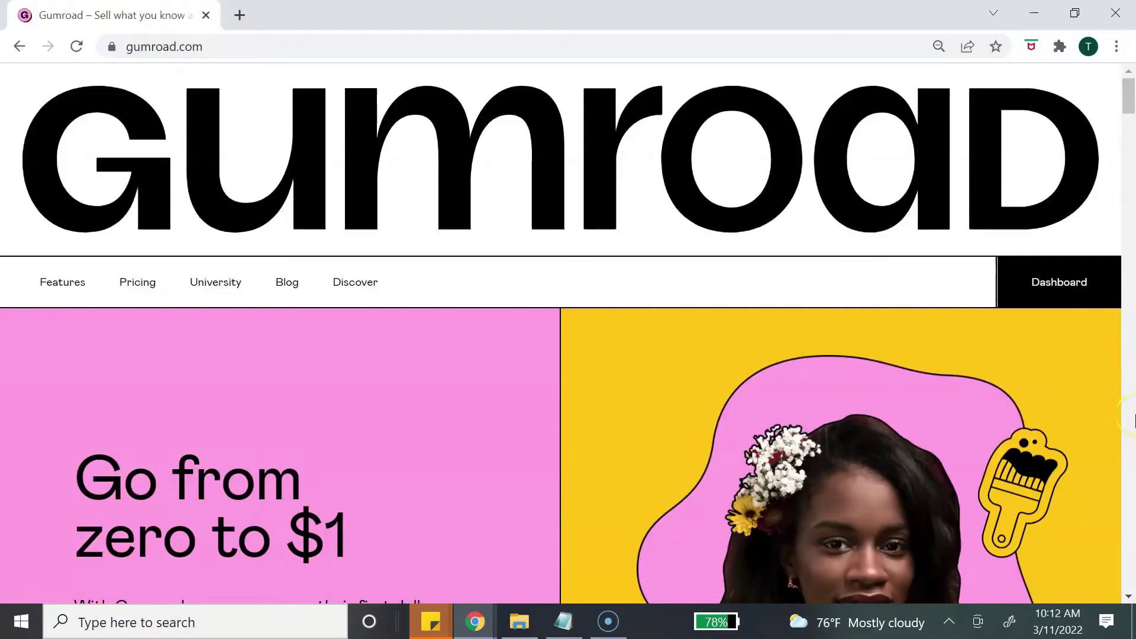
click(1090, 284)
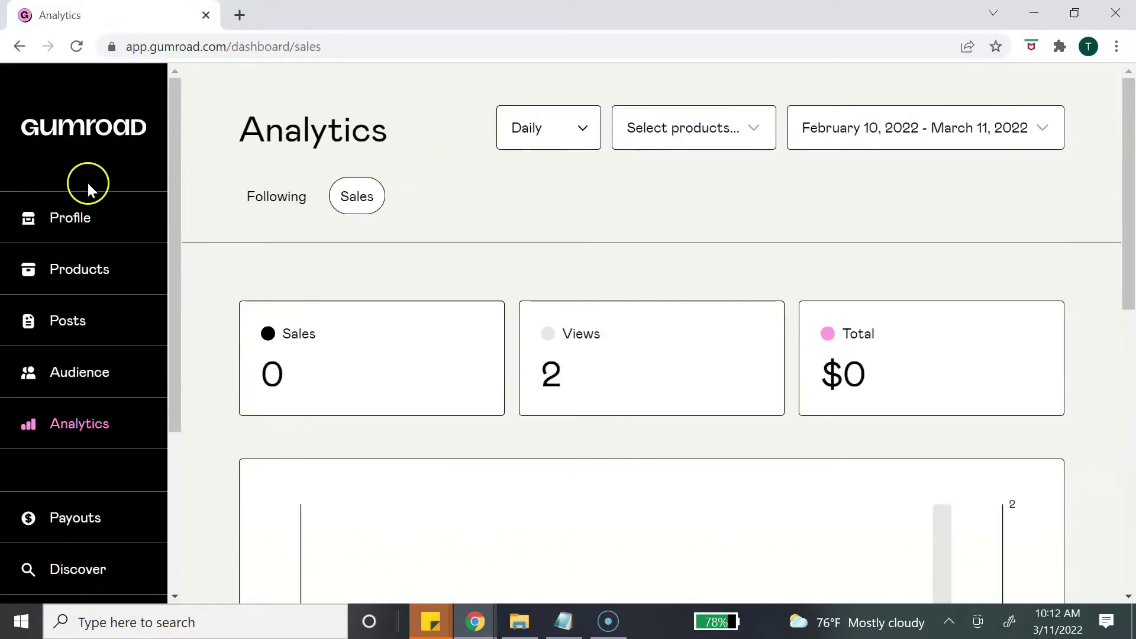
click(66, 219)
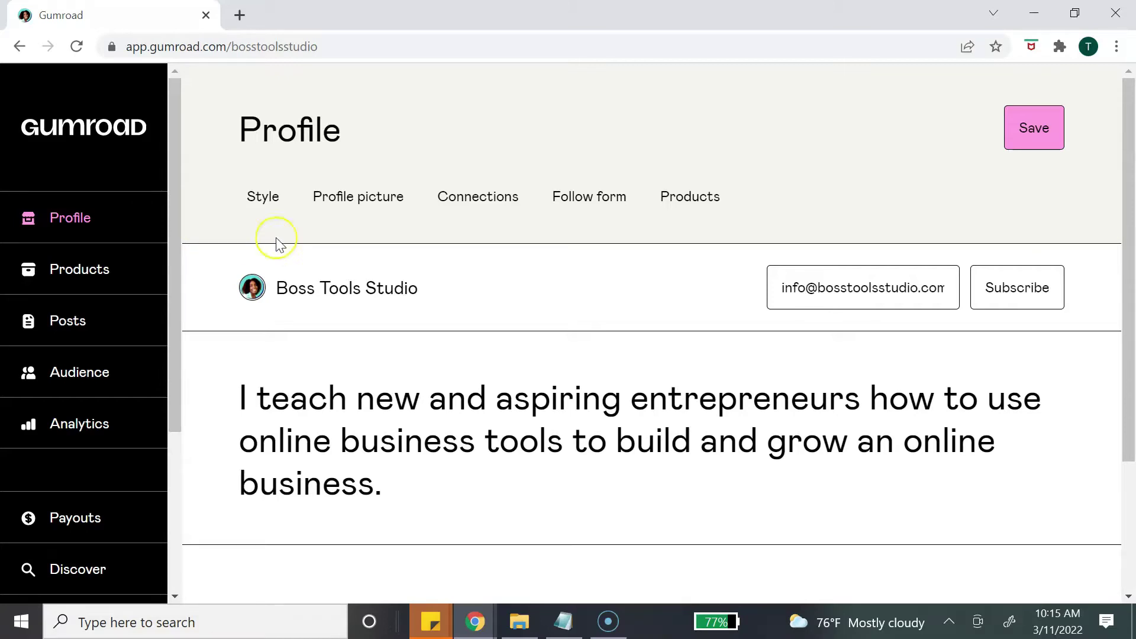
- Look through the profile's Style, Profile picture, Connections, Follow form and Products settings
click(256, 212)
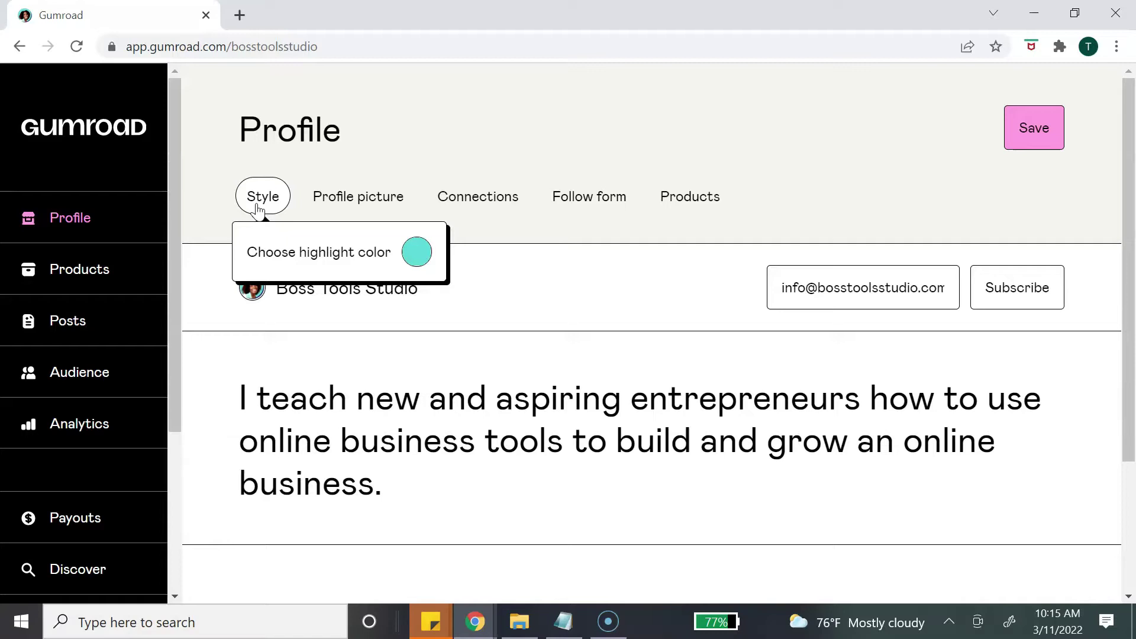
click(336, 200)
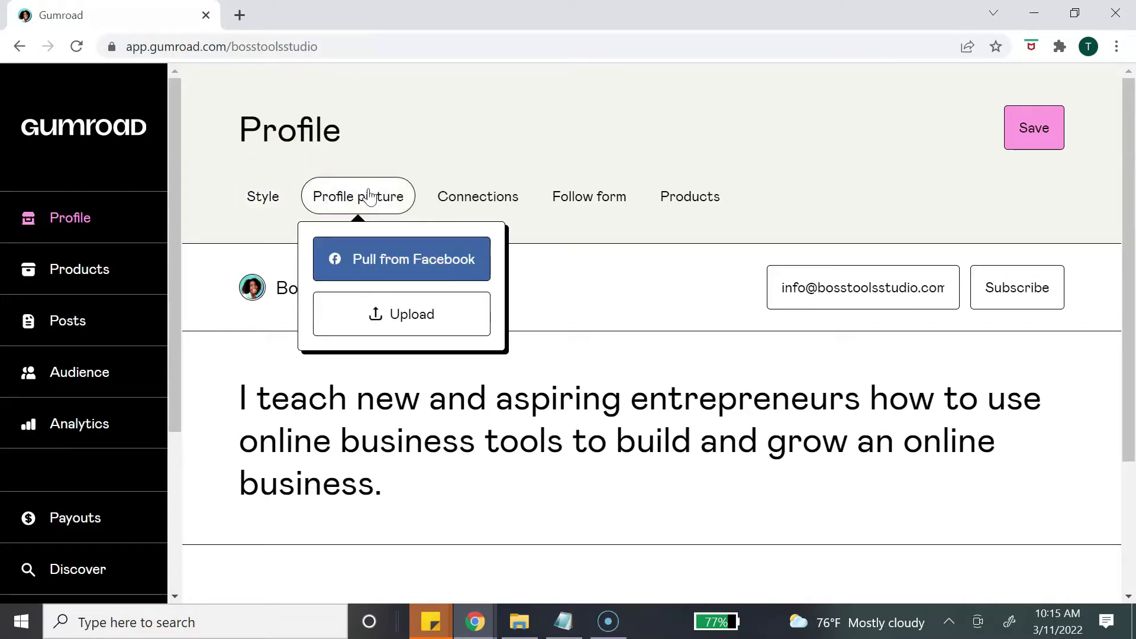
click(451, 202)
click(473, 200)
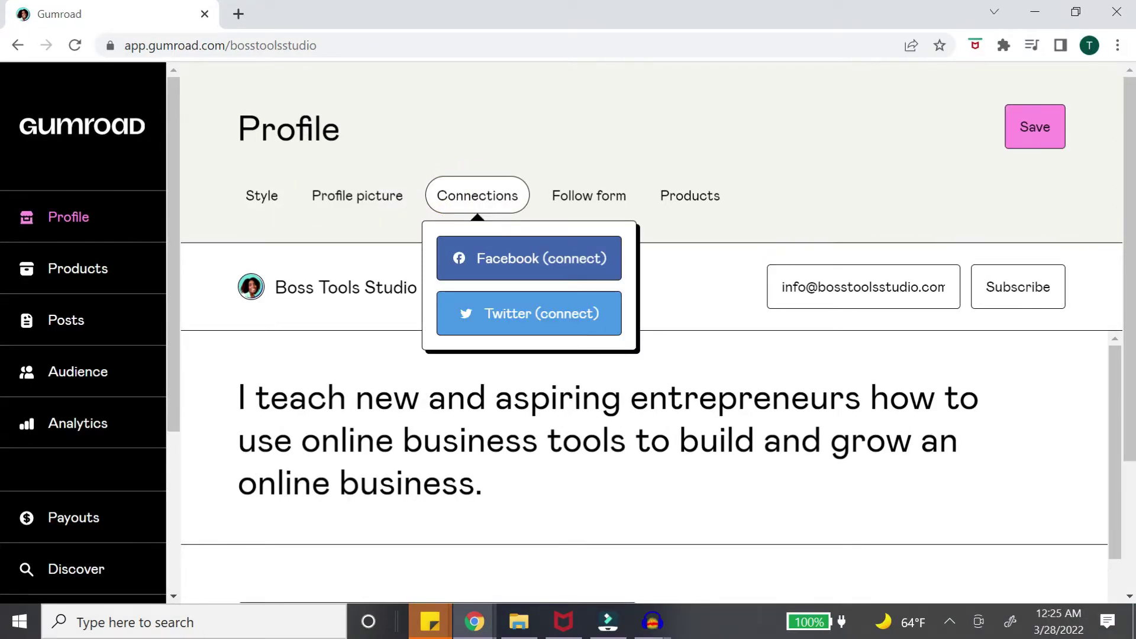
click(560, 199)
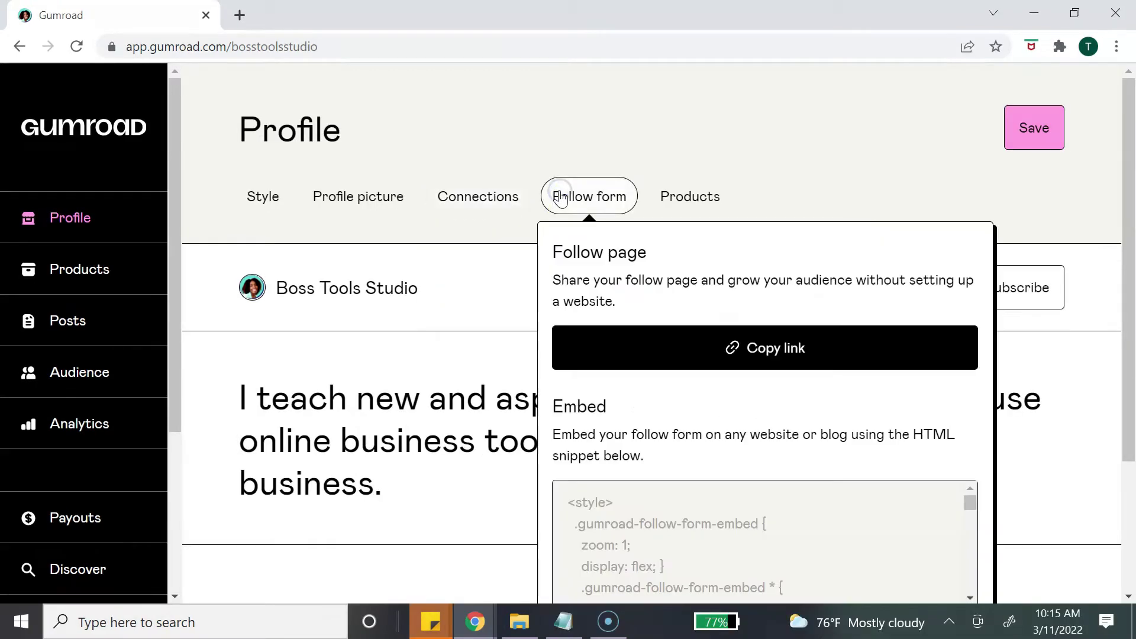
click(656, 199)
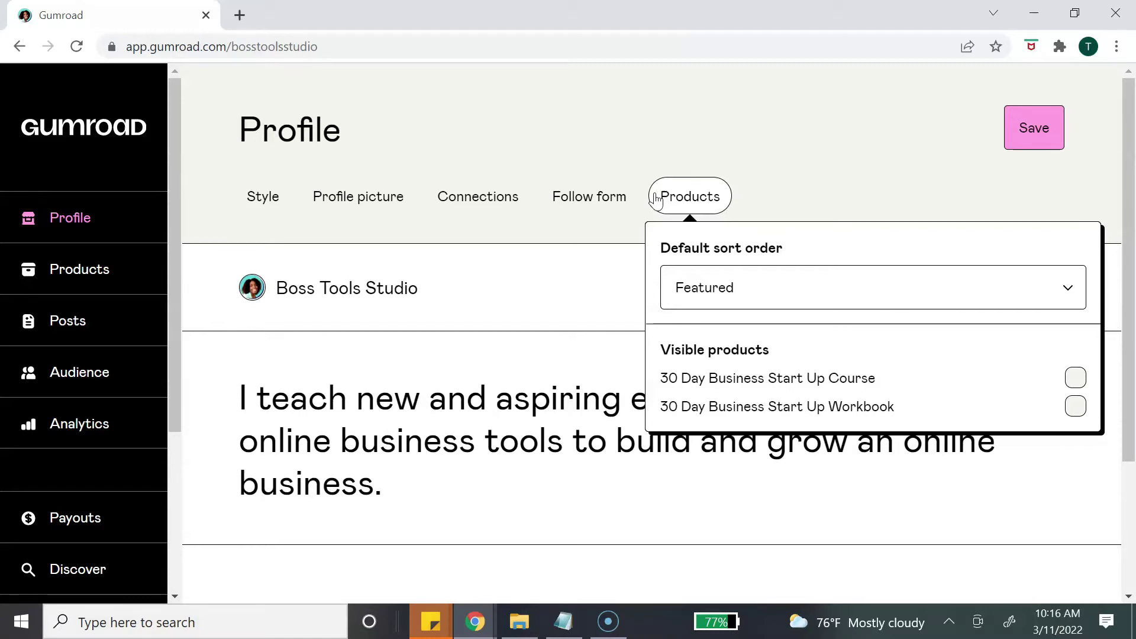
click(799, 180)
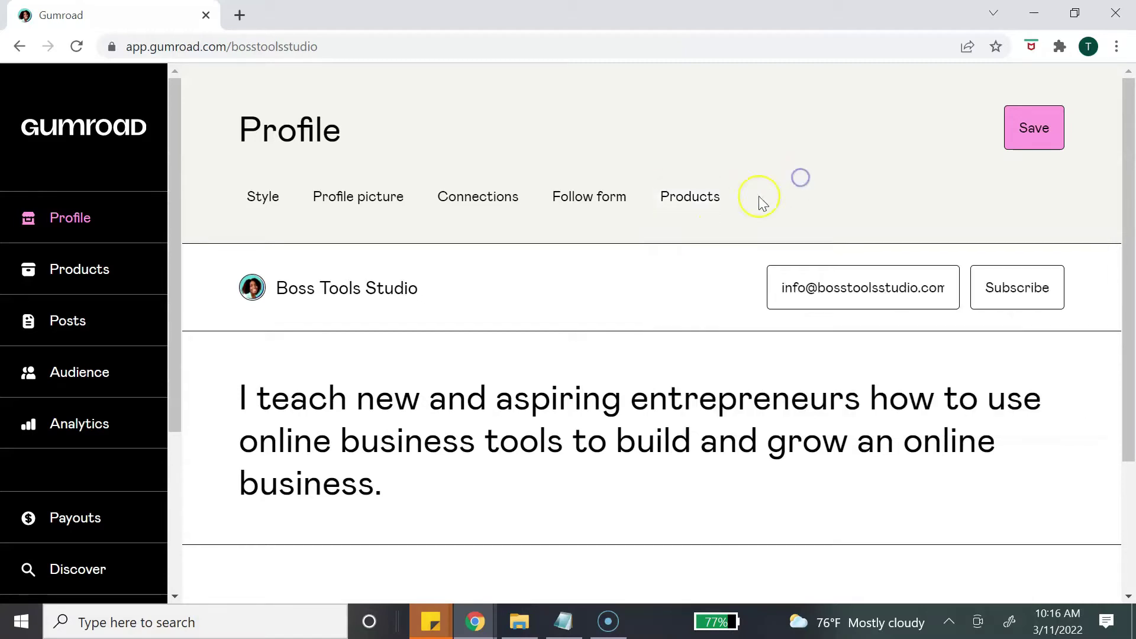
- Save the profile, check its web address, and begin a new product from Products
click(409, 472)
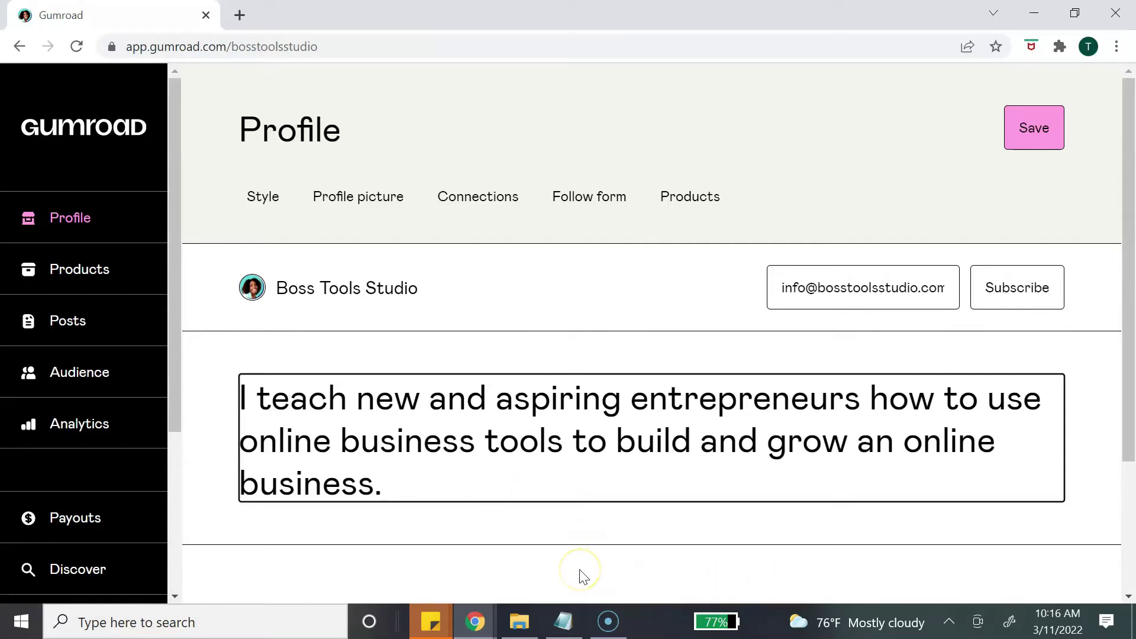
click(1010, 139)
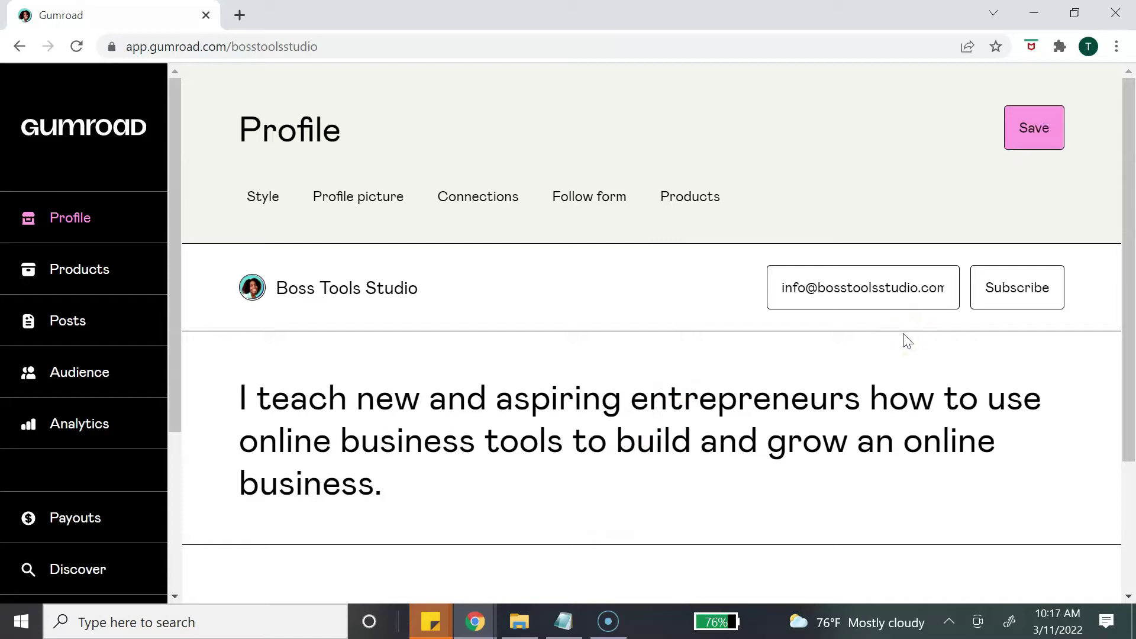
click(351, 46)
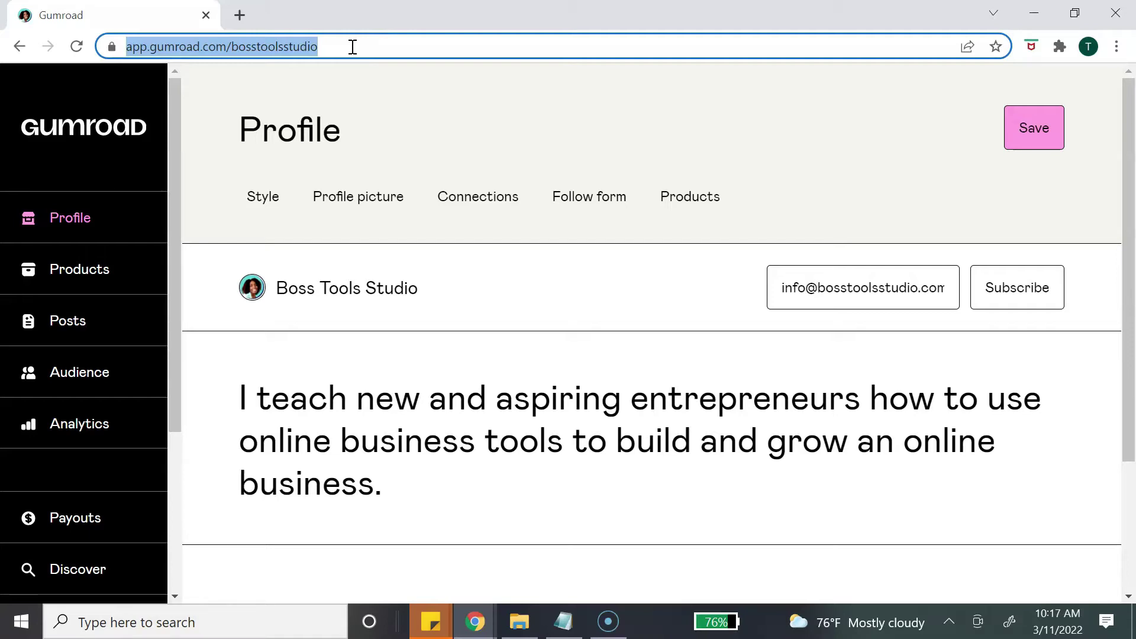
click(510, 123)
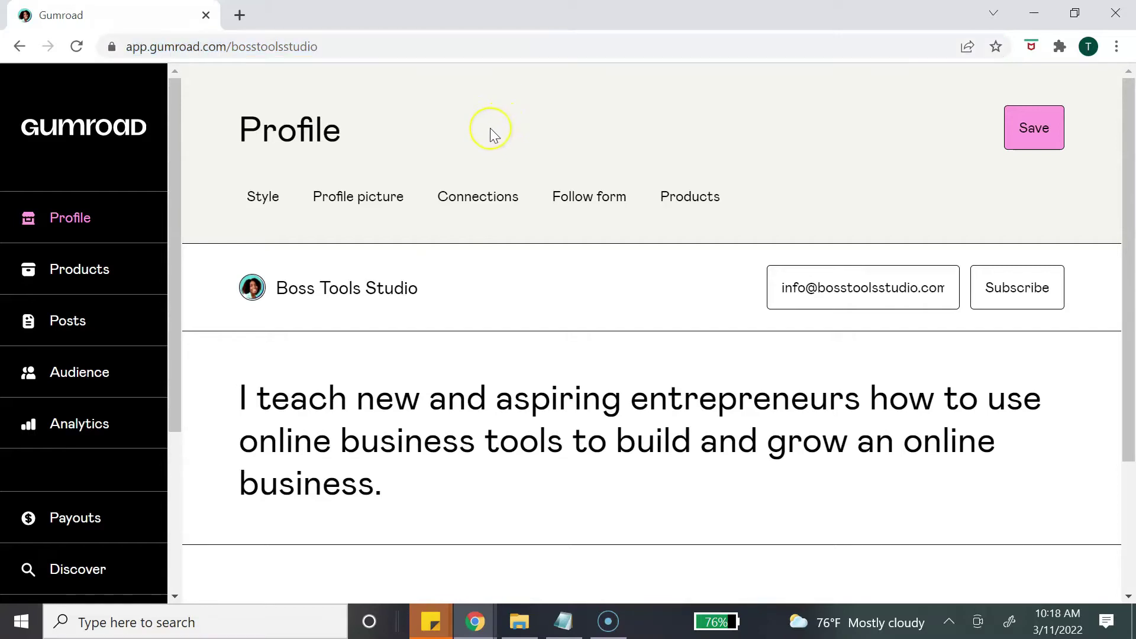
click(77, 278)
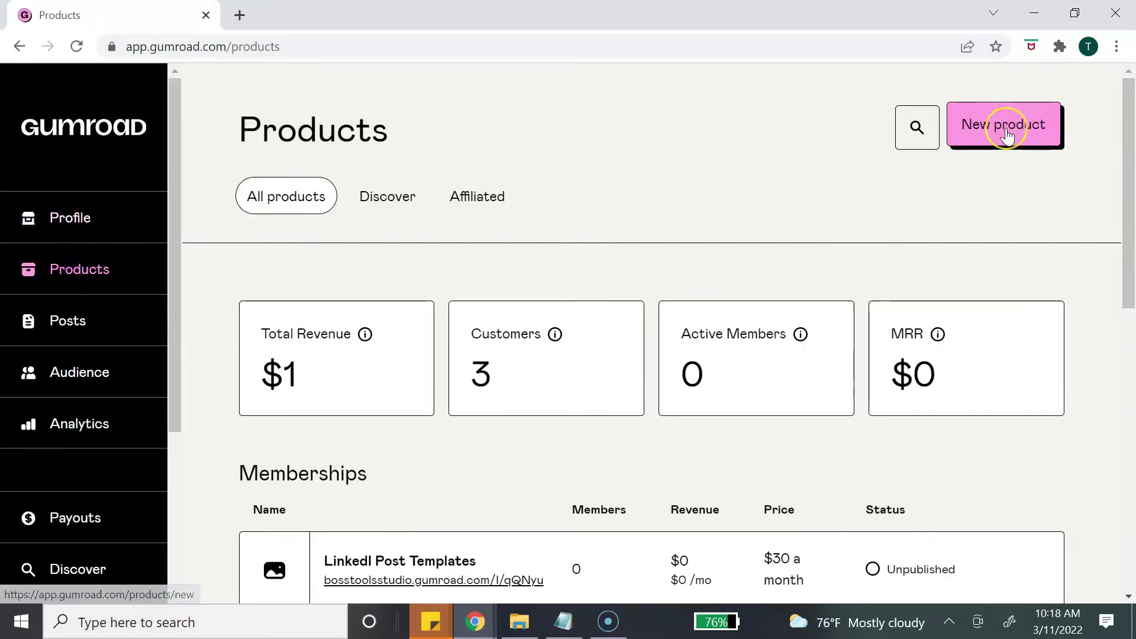
click(1007, 134)
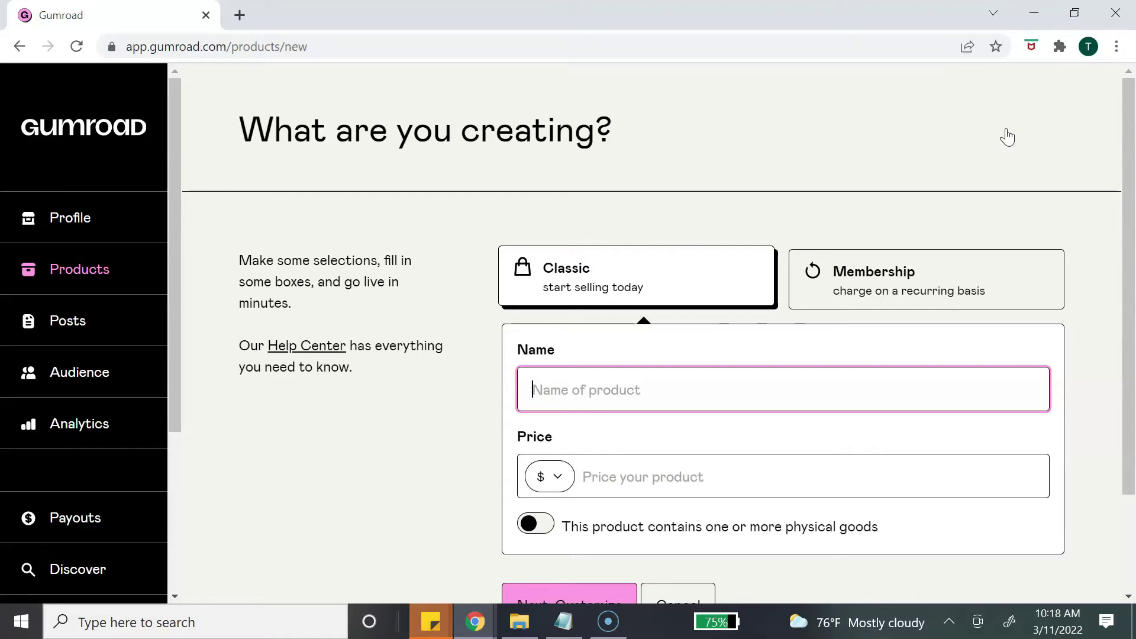
- Create a Classic product named 'Test Product' priced at 27 and continue to customizing
scroll(994, 141, down, 2)
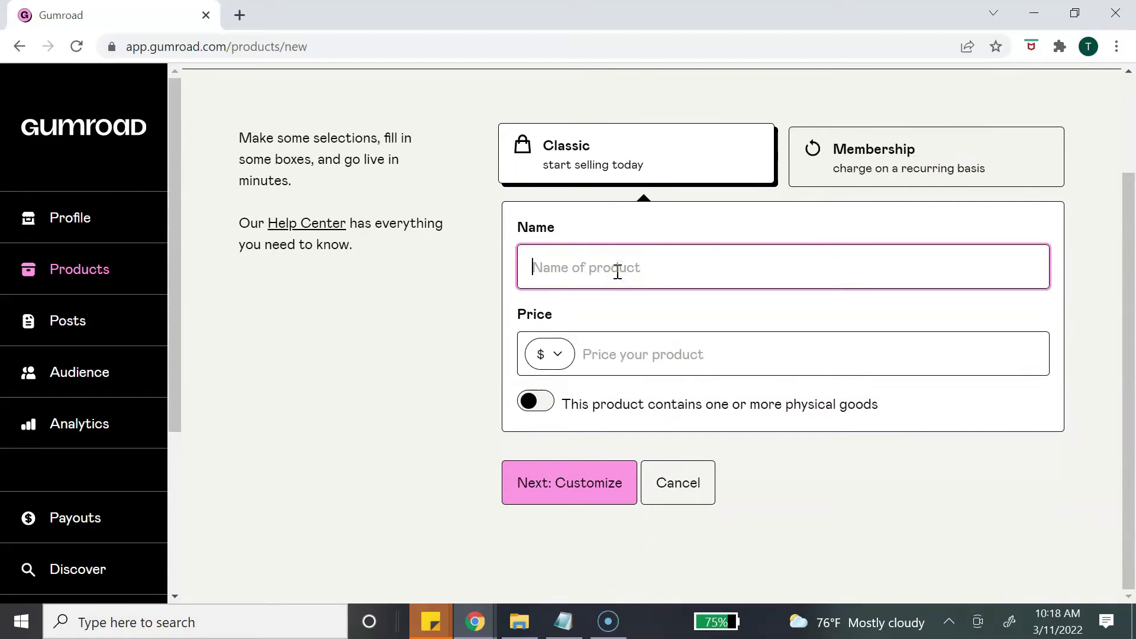
text(Test)
text( Prd)
text(oduct)
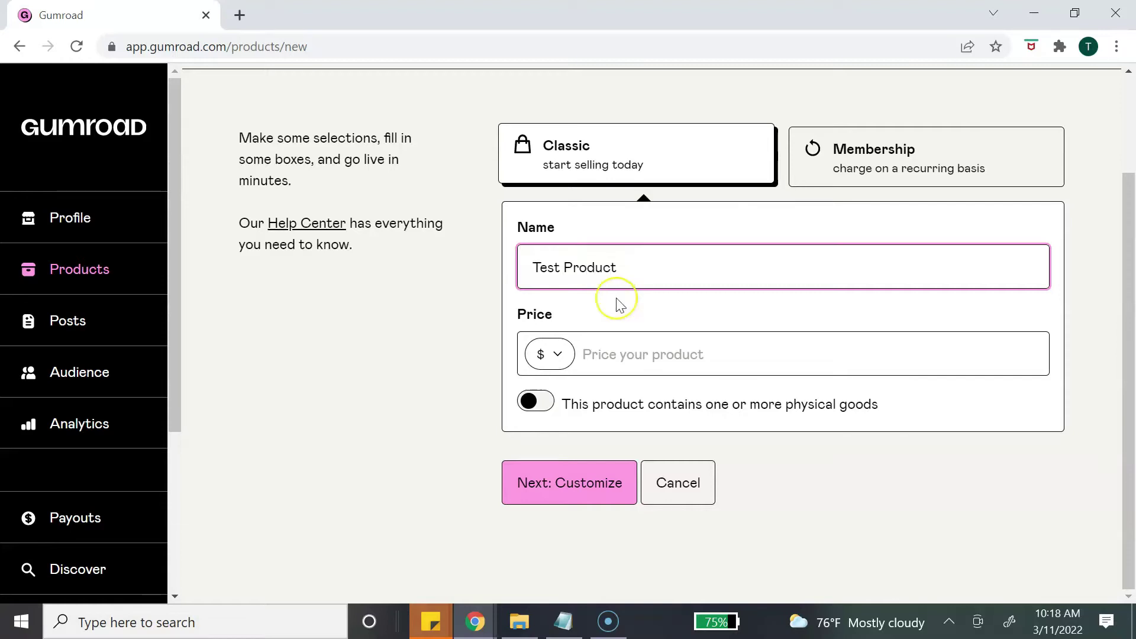
click(641, 347)
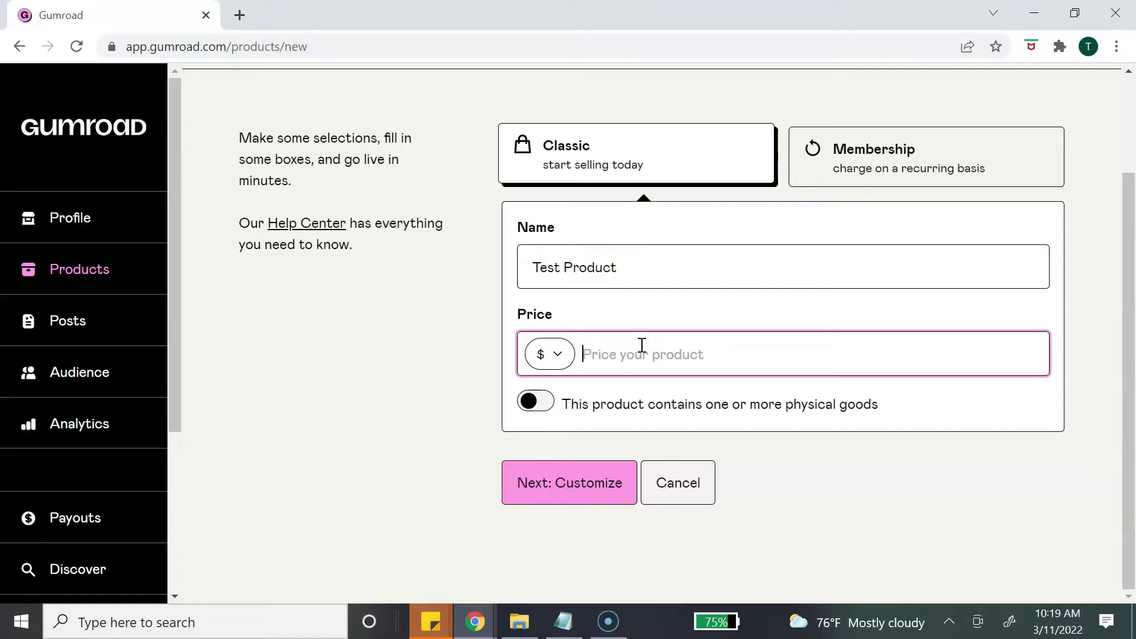
text(27)
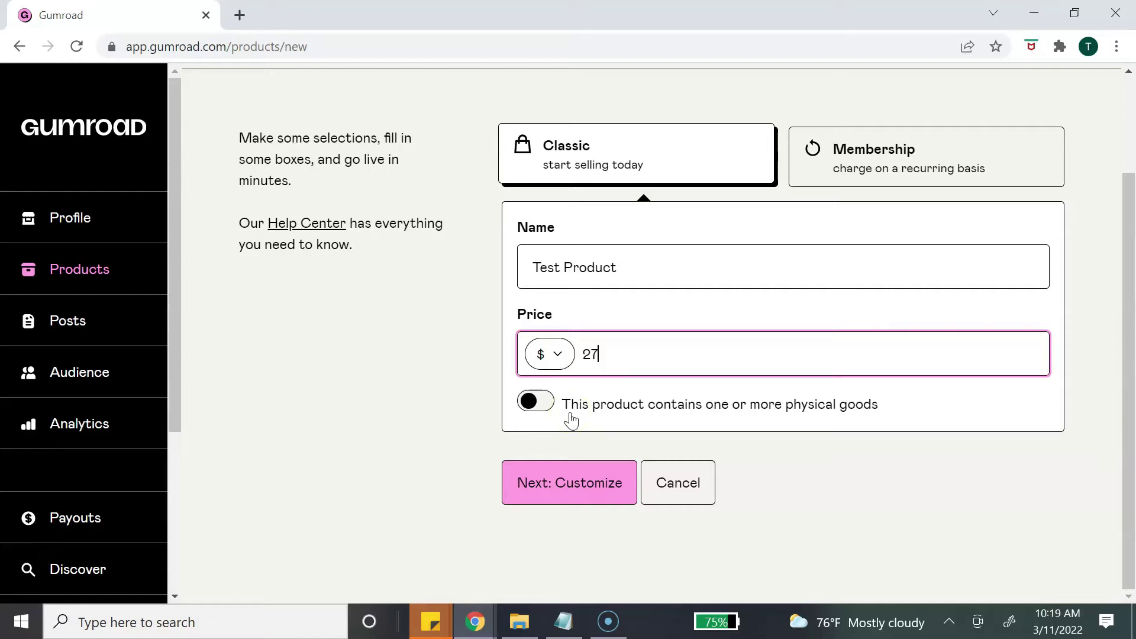
click(597, 484)
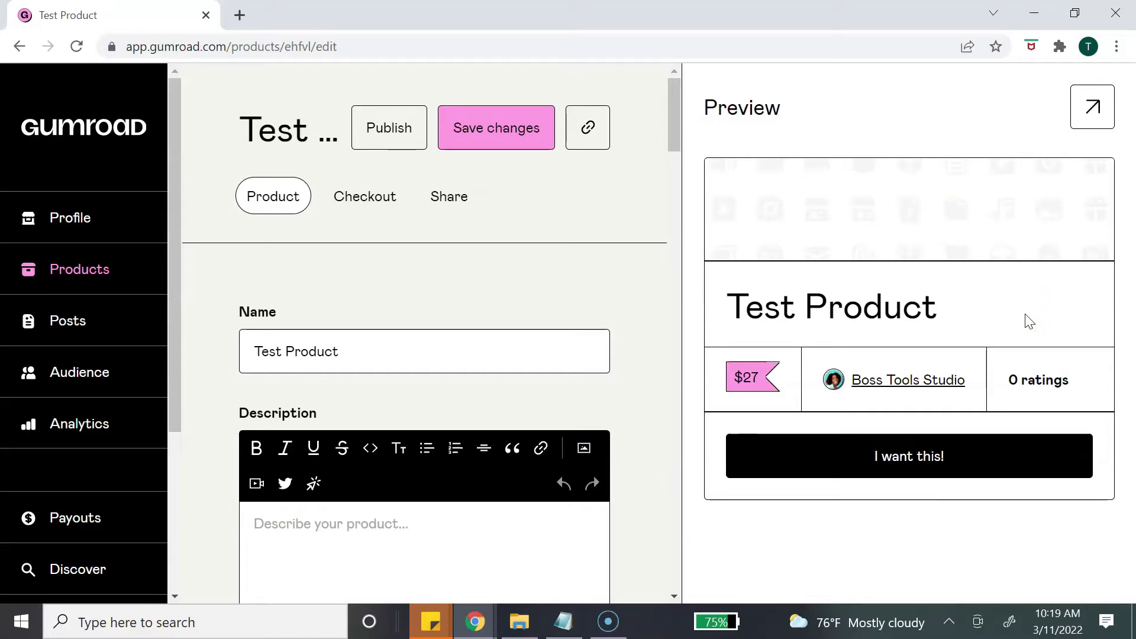
- Correct the product name so it reads 'Test Product'
click(409, 364)
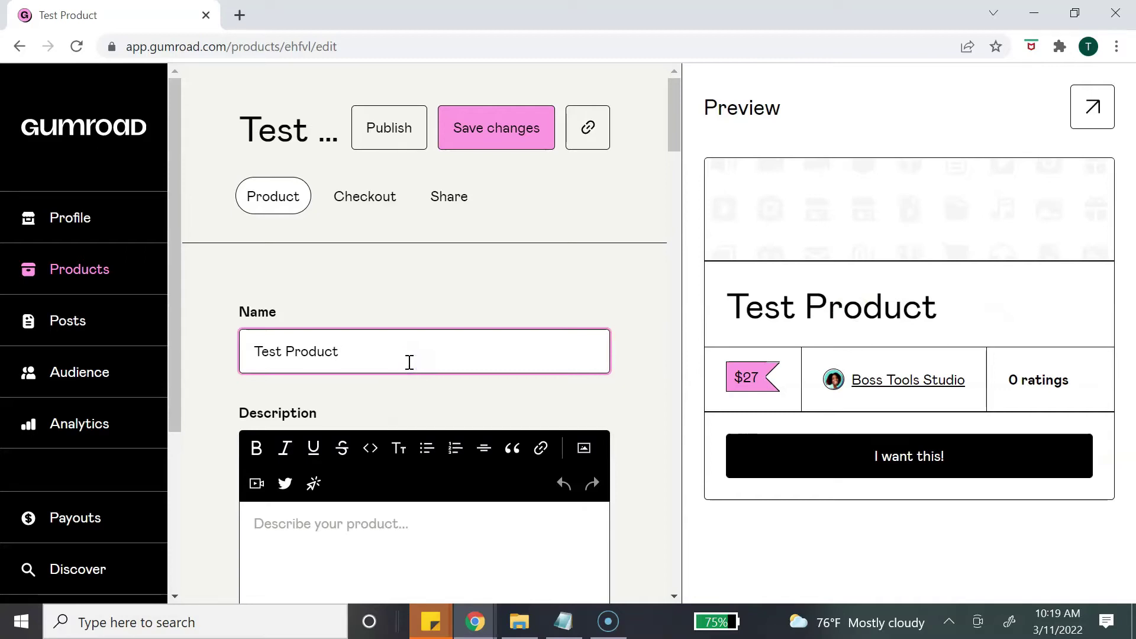
key(BackSpace)
key(BackSpace)
key(BackSpace)
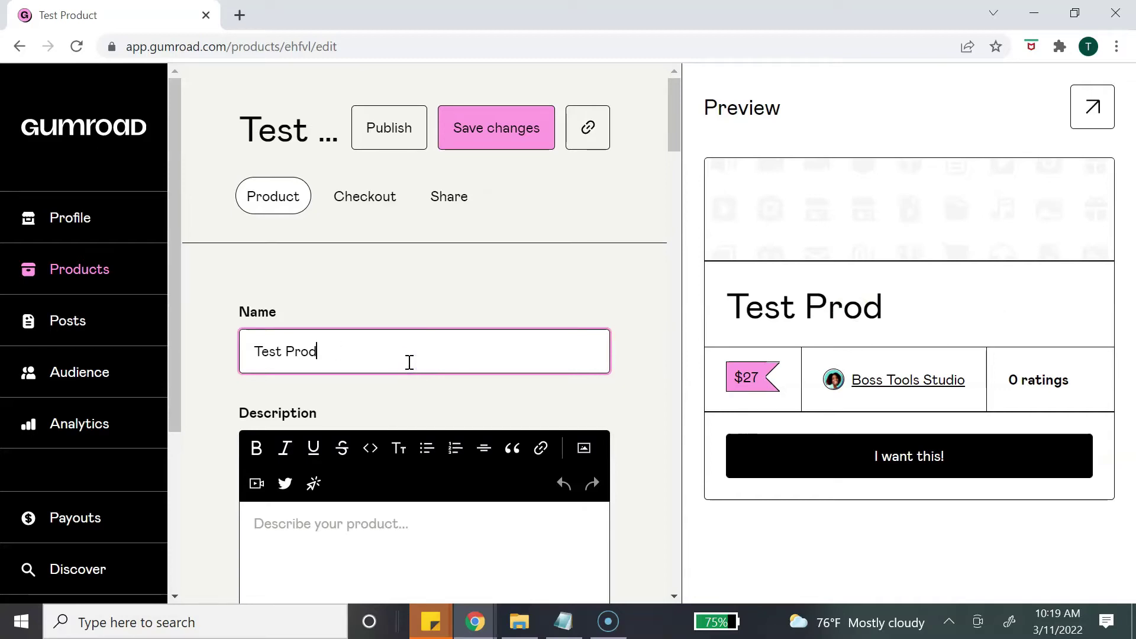
key(BackSpace)
key(BackSpace)
key(BackSpace)
text(roduct)
click(363, 335)
- Paste the three-benefit description template into the Description field
key(Tab)
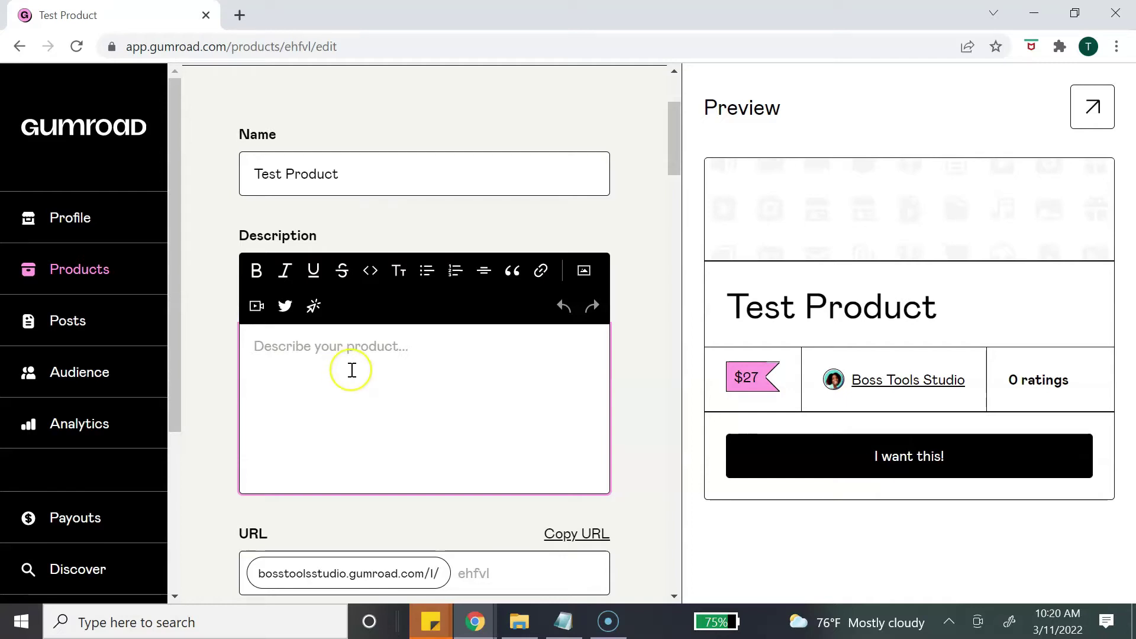
click(363, 367)
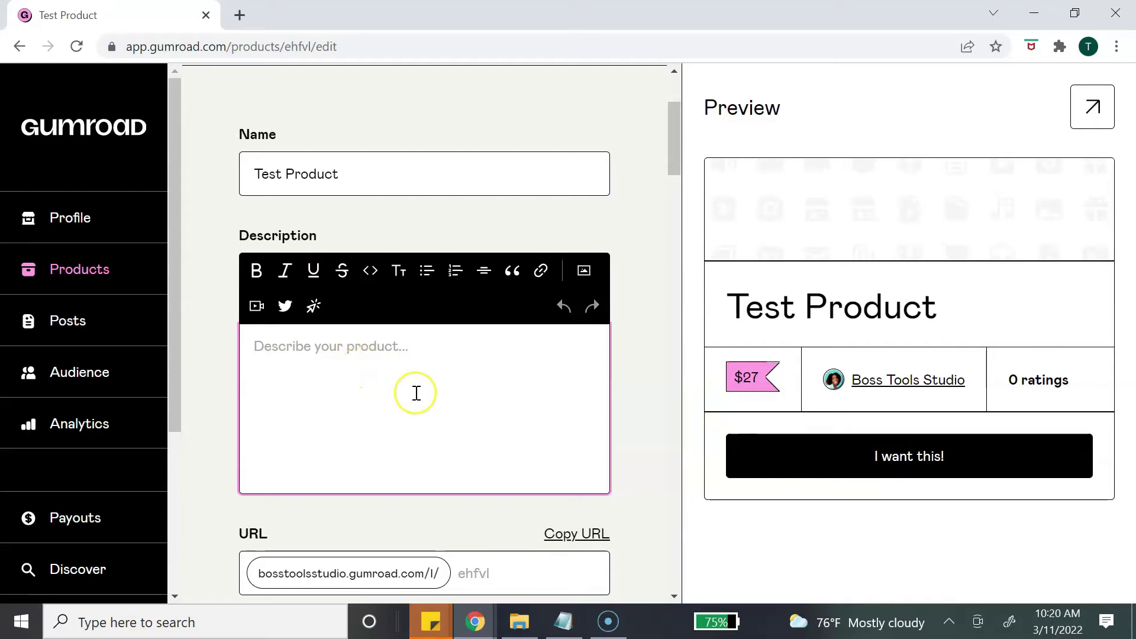
text(Describe your awesome product, make sure to inlcude why the customer needs to purchase your product. Benefit 1 - list a benefit the customer will receive by purchasing your product. Benefit 2 - list a benefit the customer will receive by purchasing your product. Benefit 3  list a benefit the customer will receive by purchasing your product.)
key(Tab)
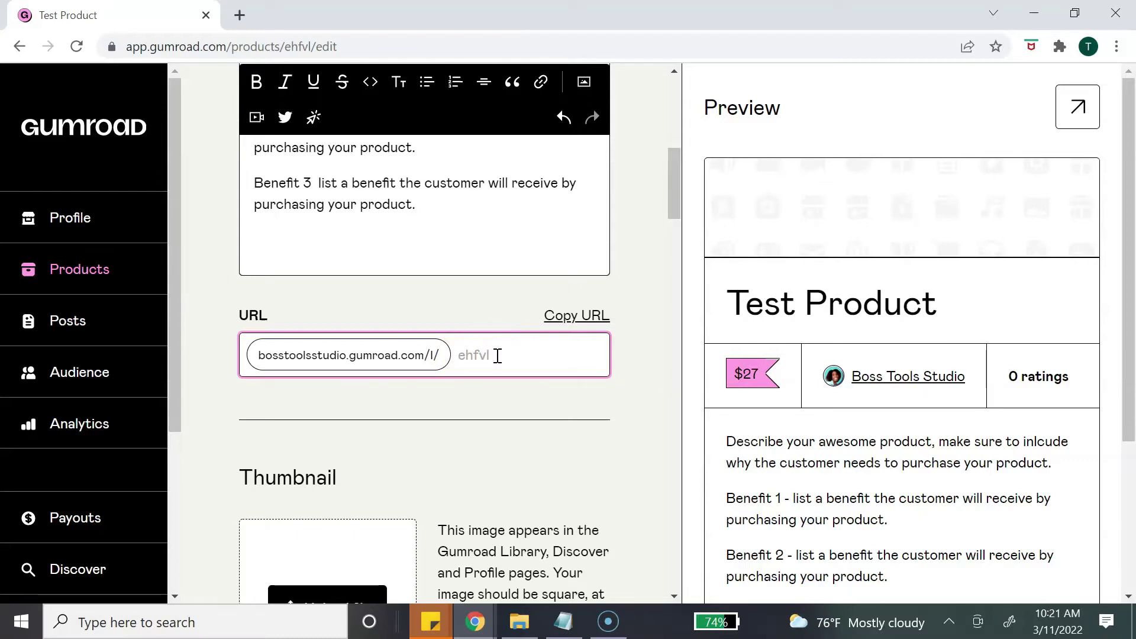
- Upload the 'How to Create an Online Business' cover image from the computer
scroll(491, 358, down, 6)
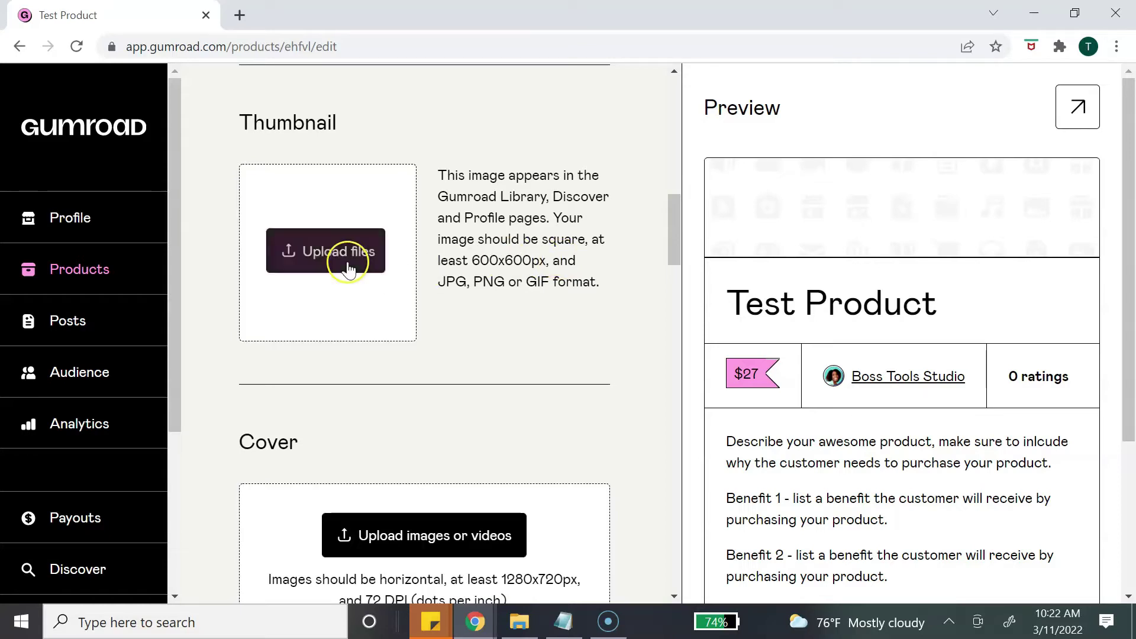
scroll(590, 423, down, 5)
click(591, 430)
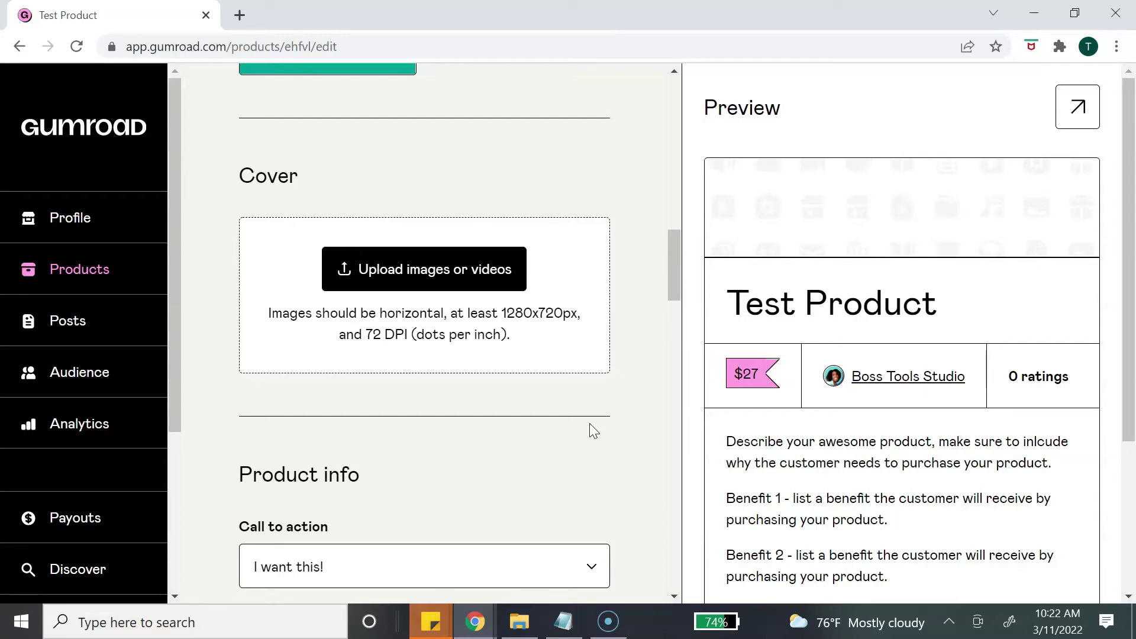
click(406, 287)
click(406, 287)
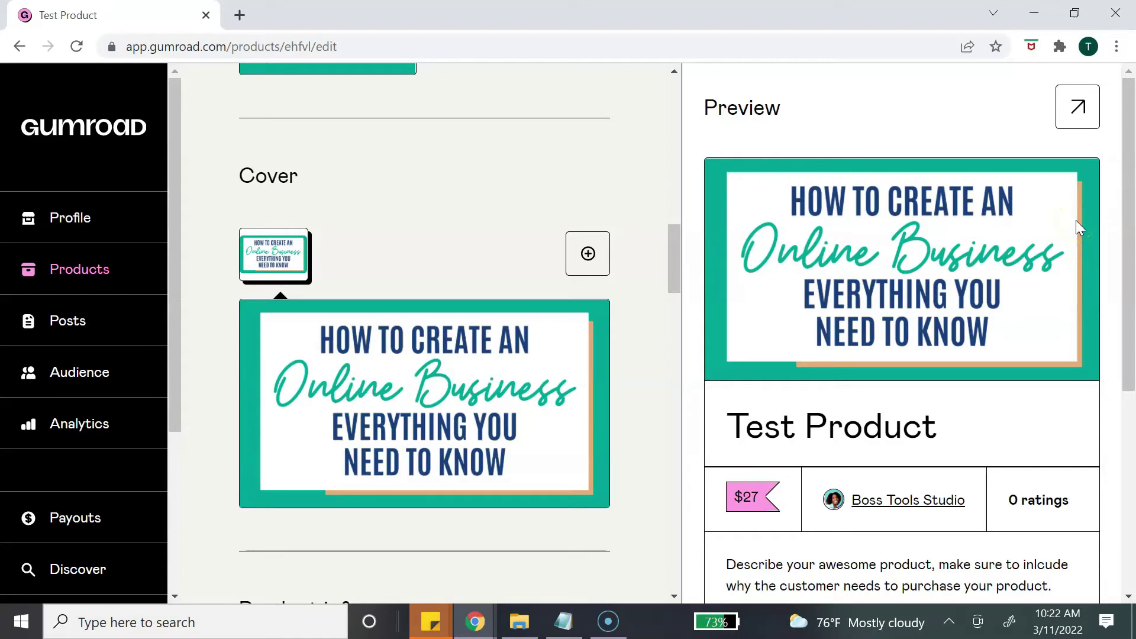
scroll(1076, 220, down, 2)
scroll(722, 284, down, 3)
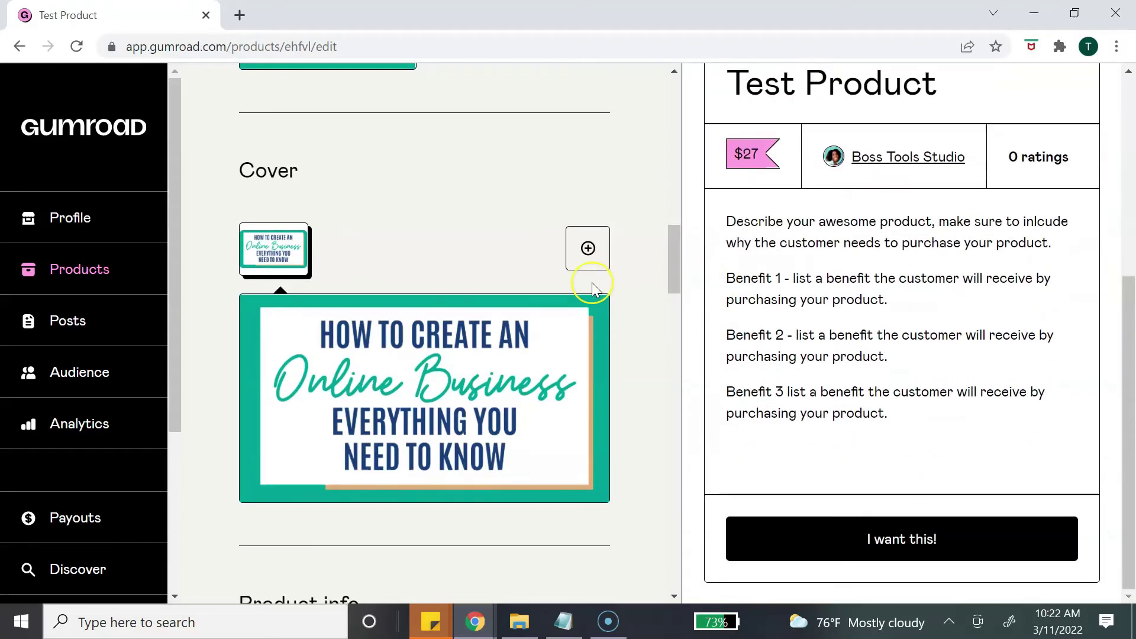
scroll(594, 286, down, 5)
scroll(591, 282, down, 2)
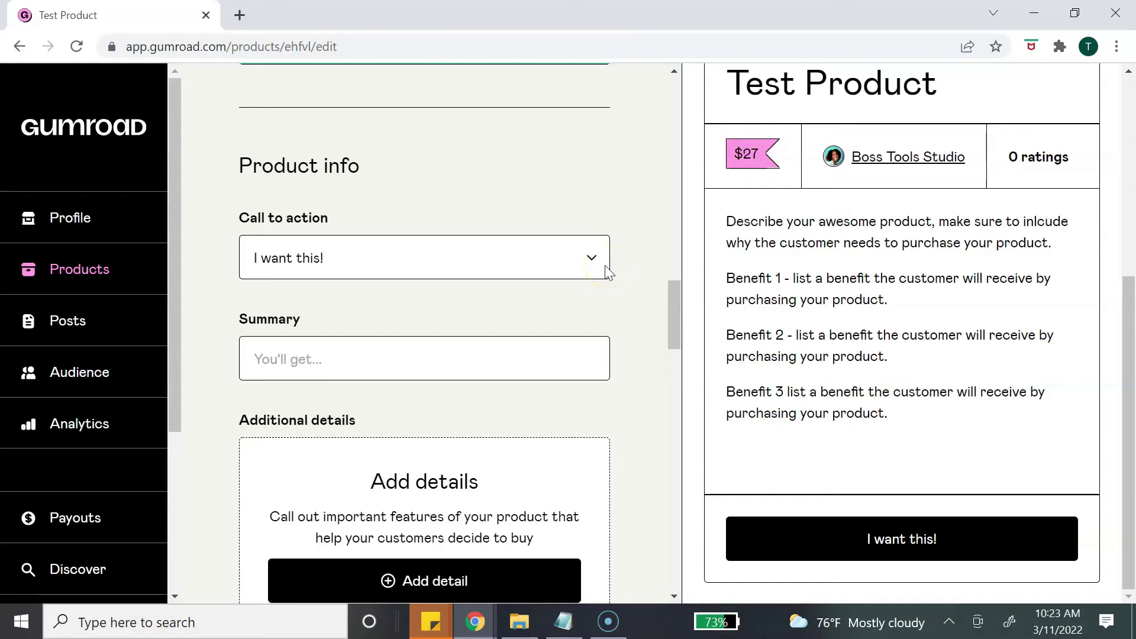
- Choose 'Buy this' as the call to action and enter the summary '4 Modules & 35 page workbook'
click(593, 261)
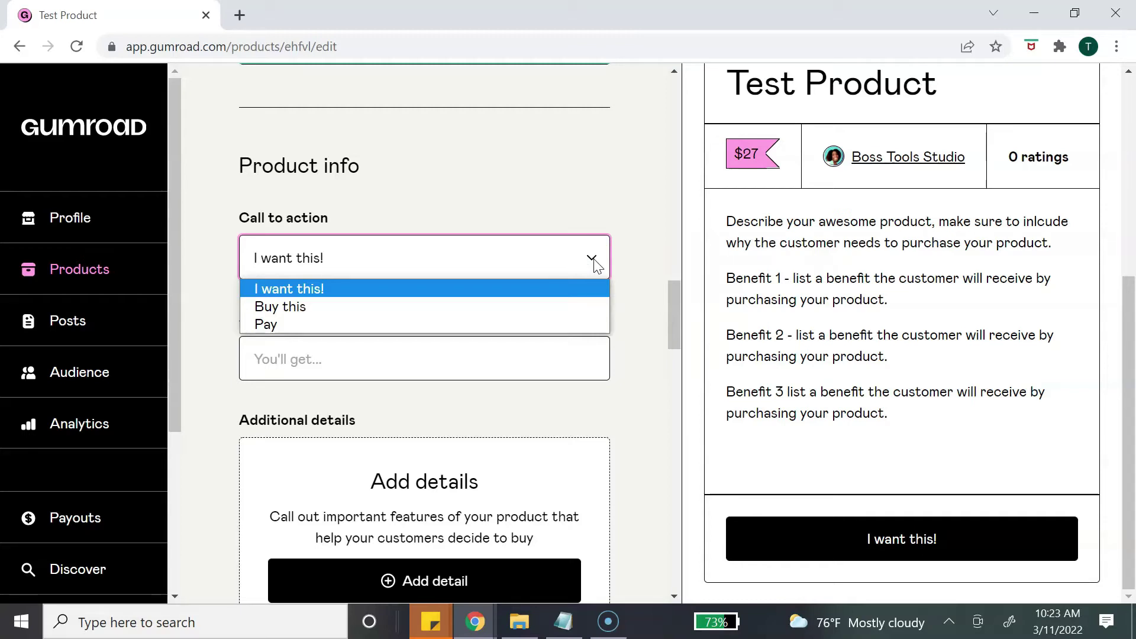
click(486, 306)
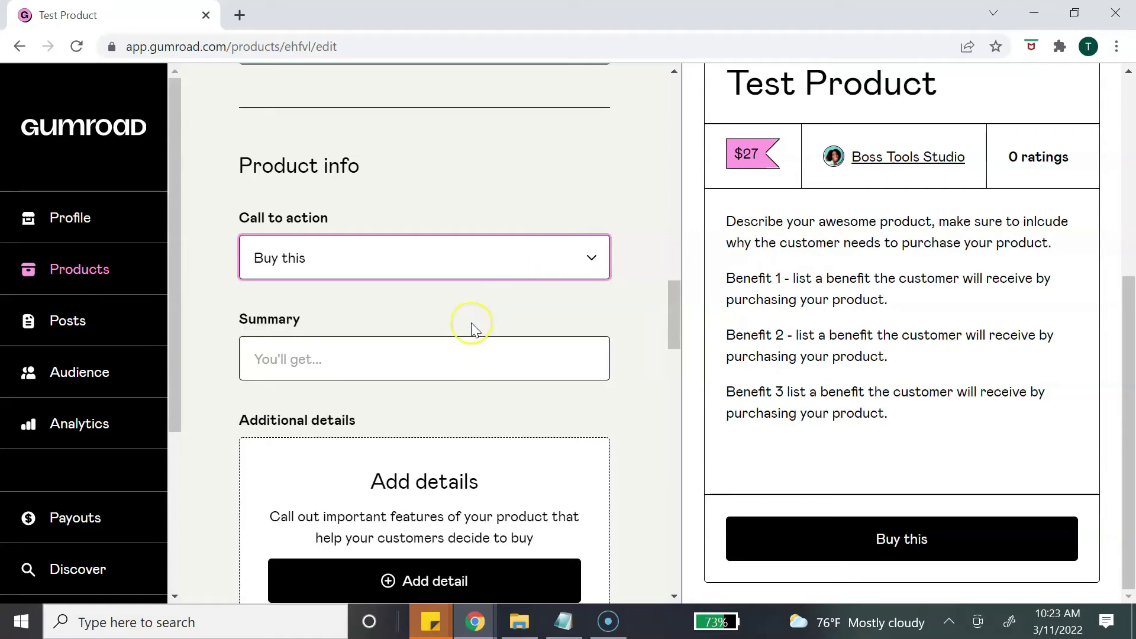
click(443, 359)
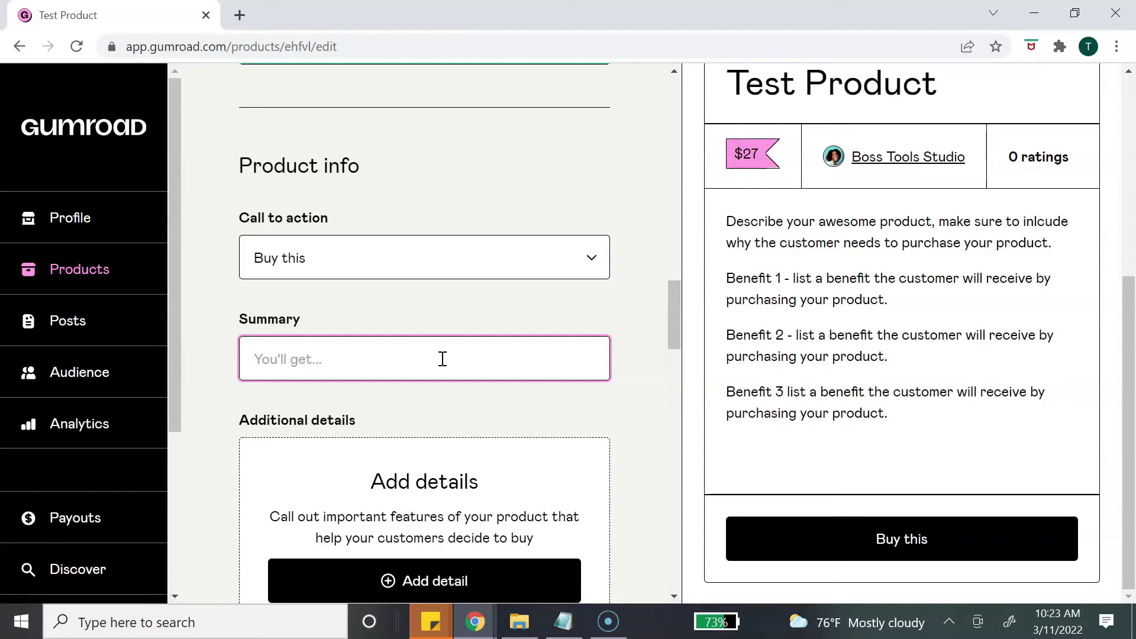
text(4 Modules & 35 page workbook)
click(598, 429)
scroll(596, 404, down, 3)
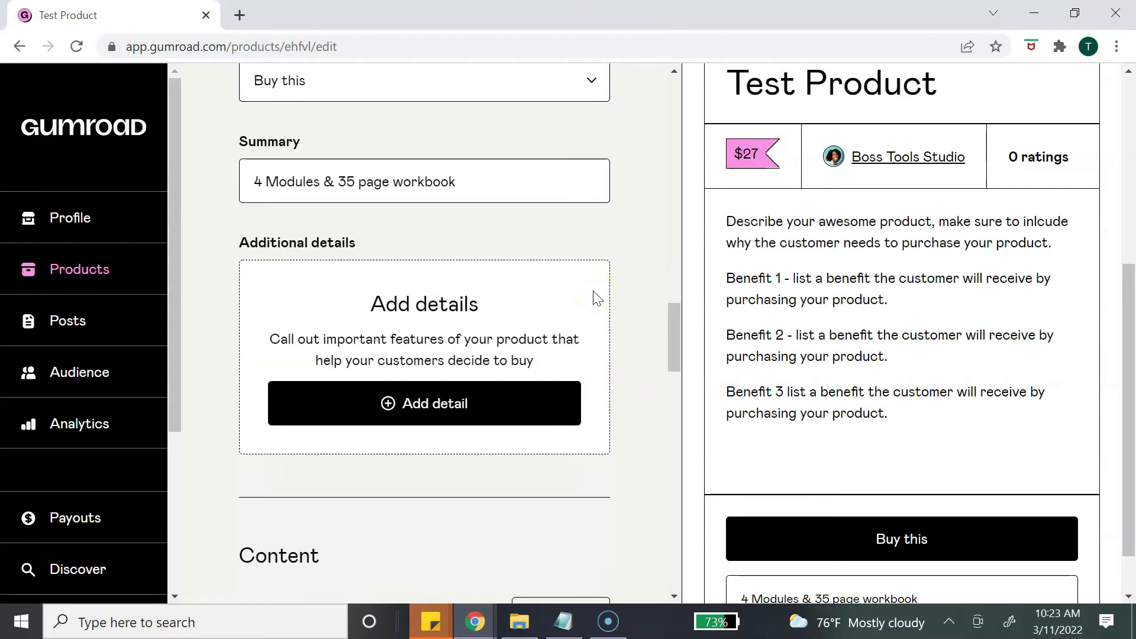
- Add an additional detail with attribute 'Video' and value '35 minutes'
click(395, 403)
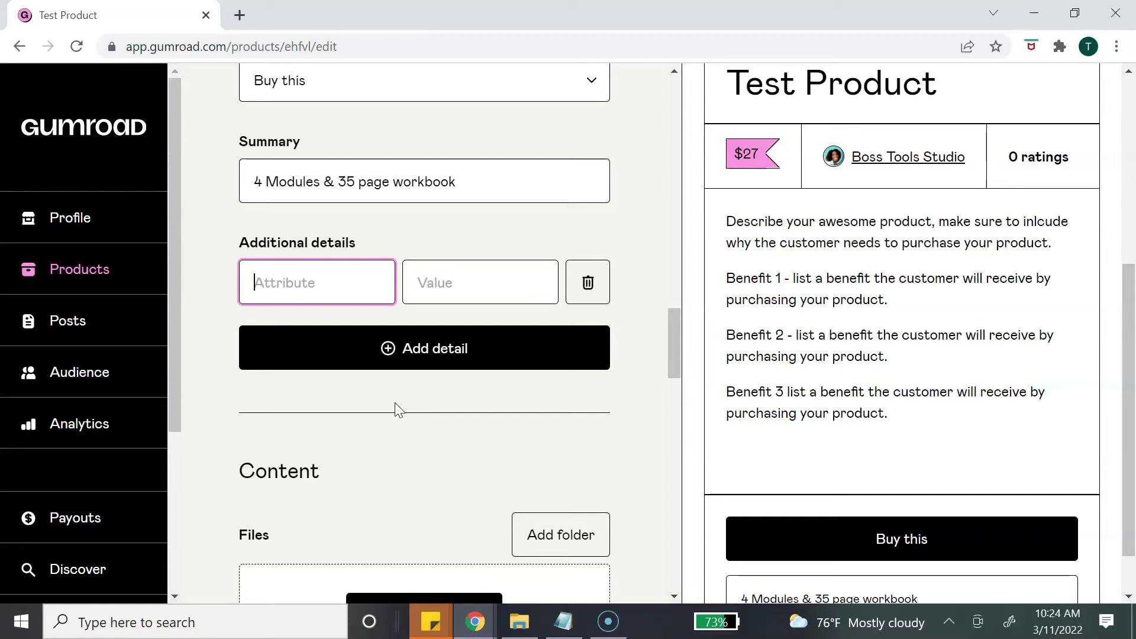
text(Video)
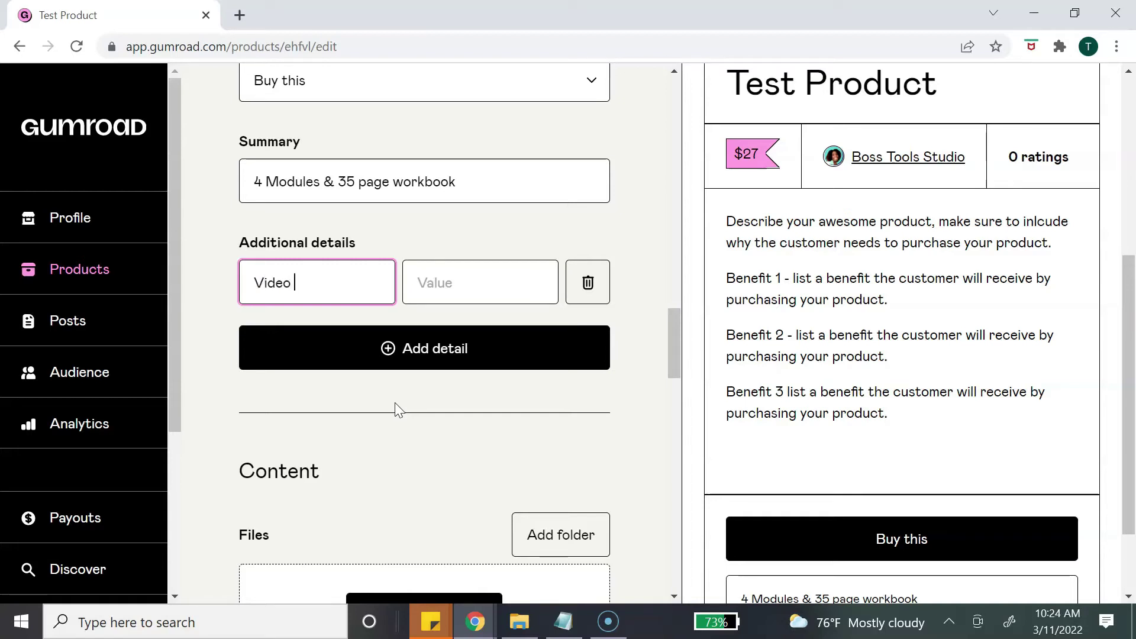
click(446, 295)
text(35 )
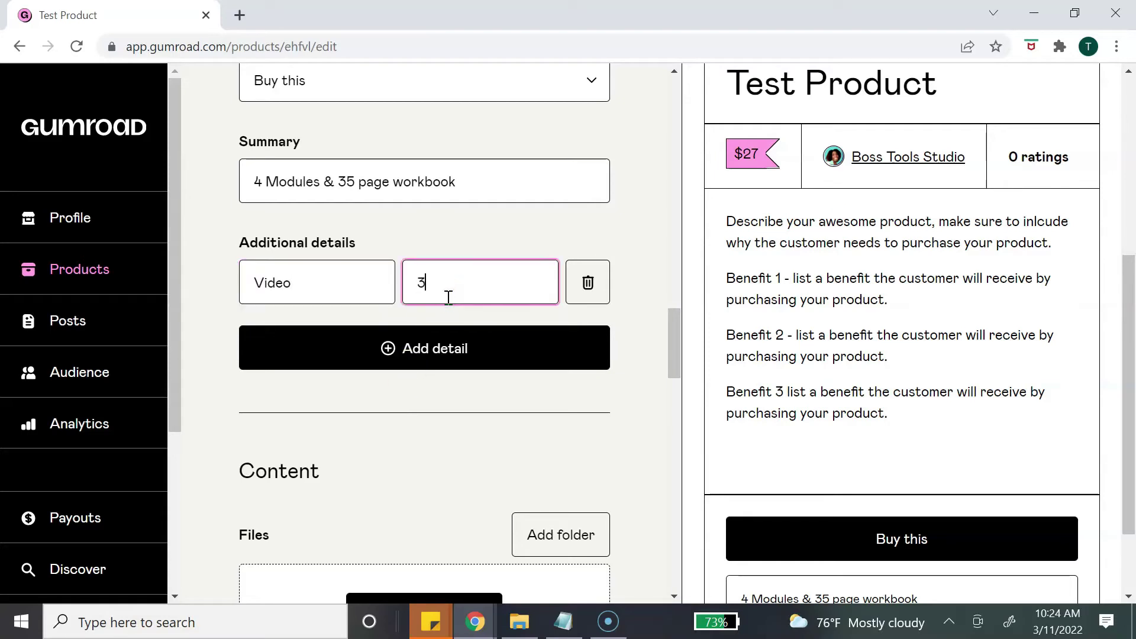
text(minutes)
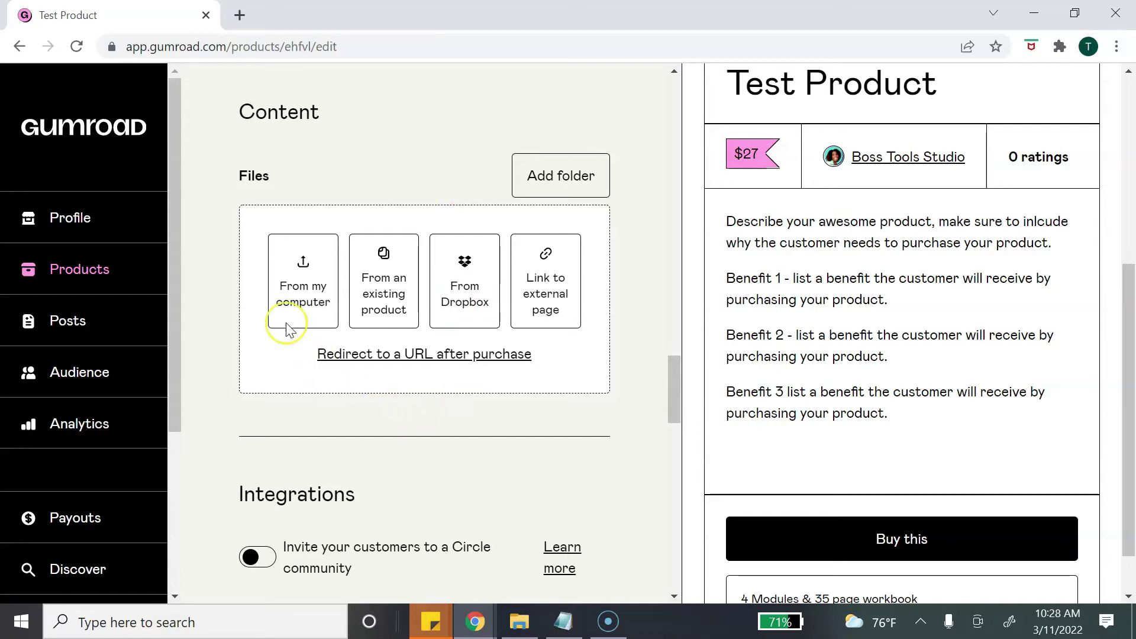
- Upload the guide's MP4 and PDF files, ordering the MP4 above the PDF
click(287, 301)
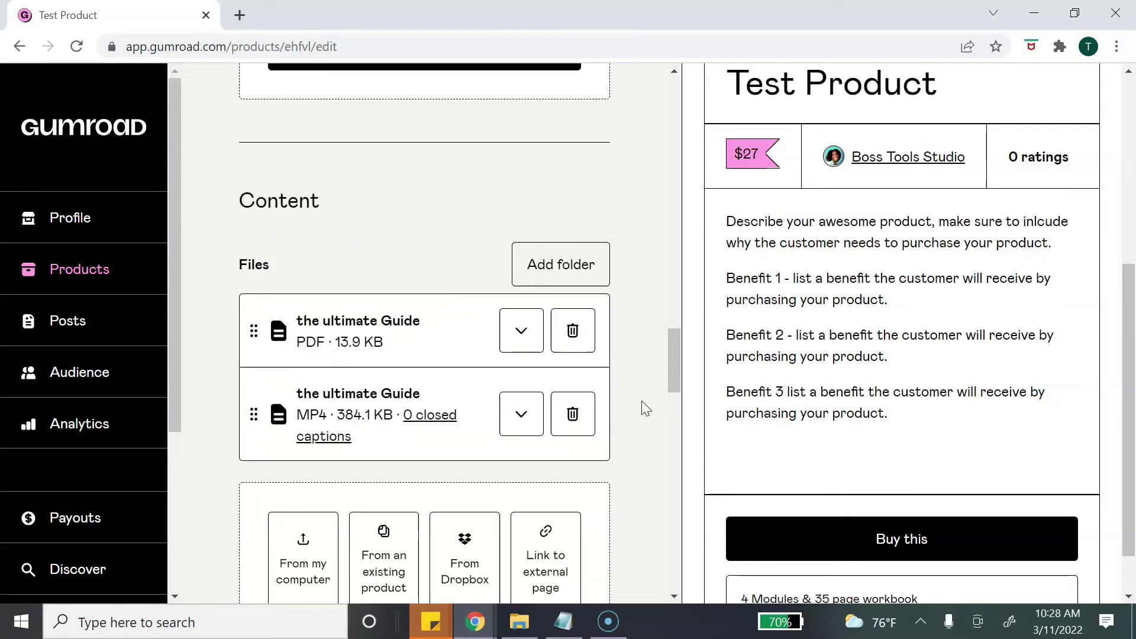
drag(254, 413, 242, 315)
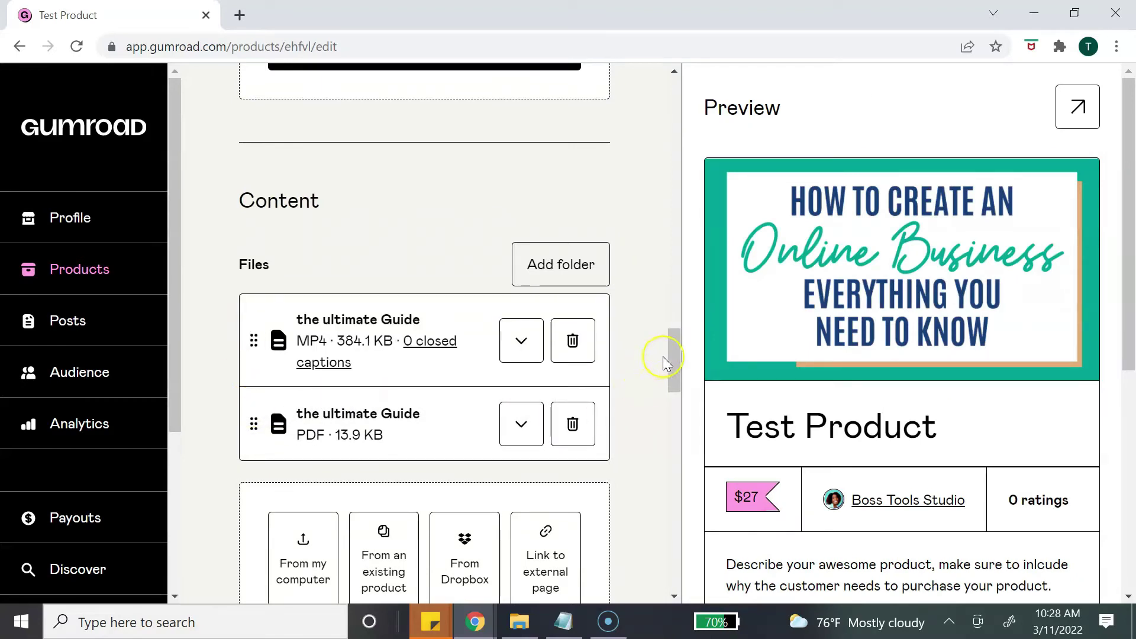
drag(665, 360, 666, 431)
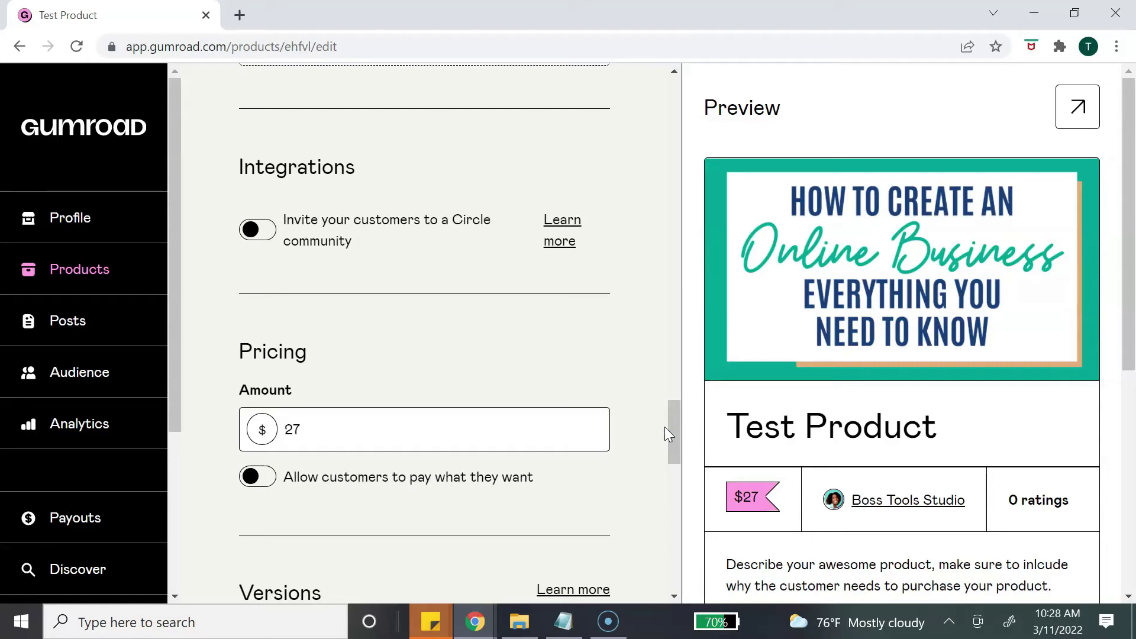
scroll(610, 370, down, 5)
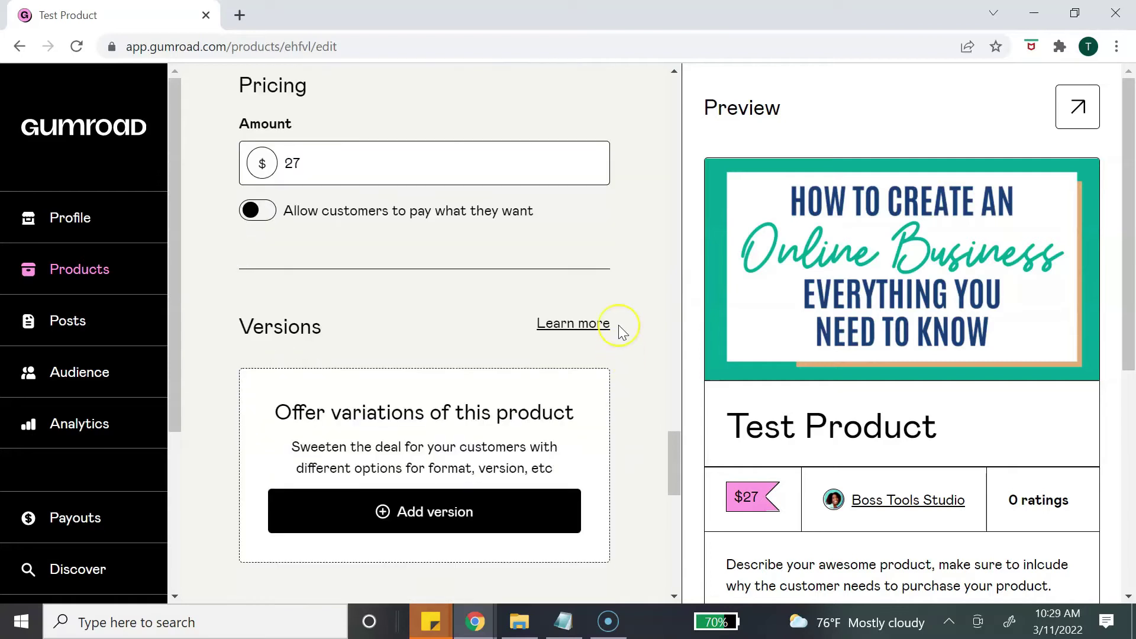
- Try pay-what-they-want pricing, then switch it back off to keep the fixed $27 price
click(415, 162)
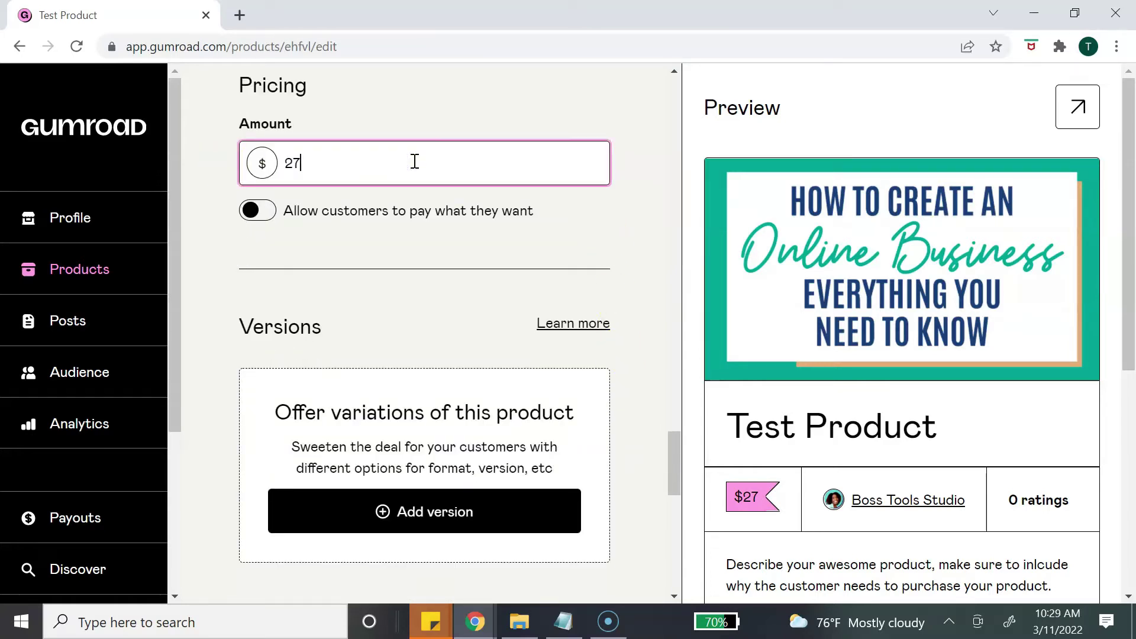
click(253, 218)
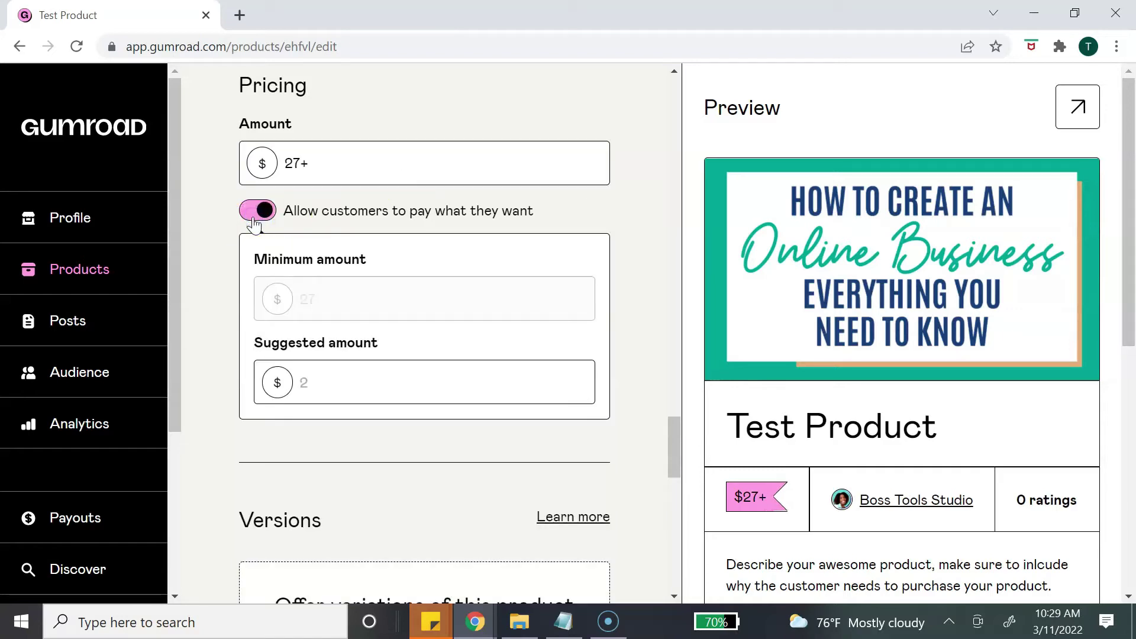
click(316, 308)
click(248, 217)
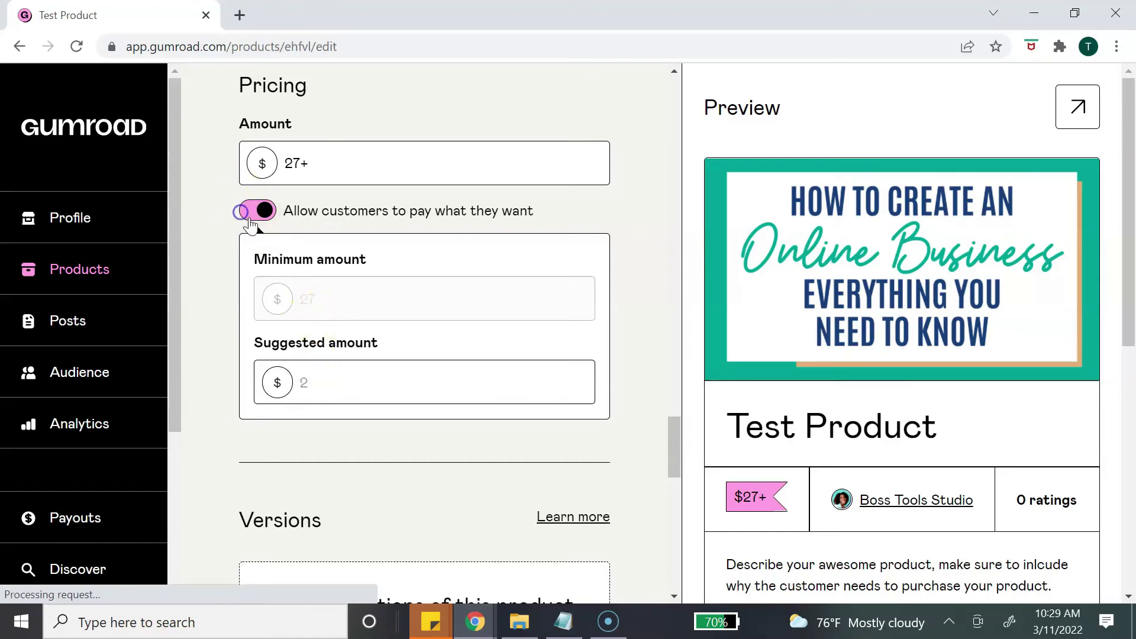
scroll(623, 236, down, 6)
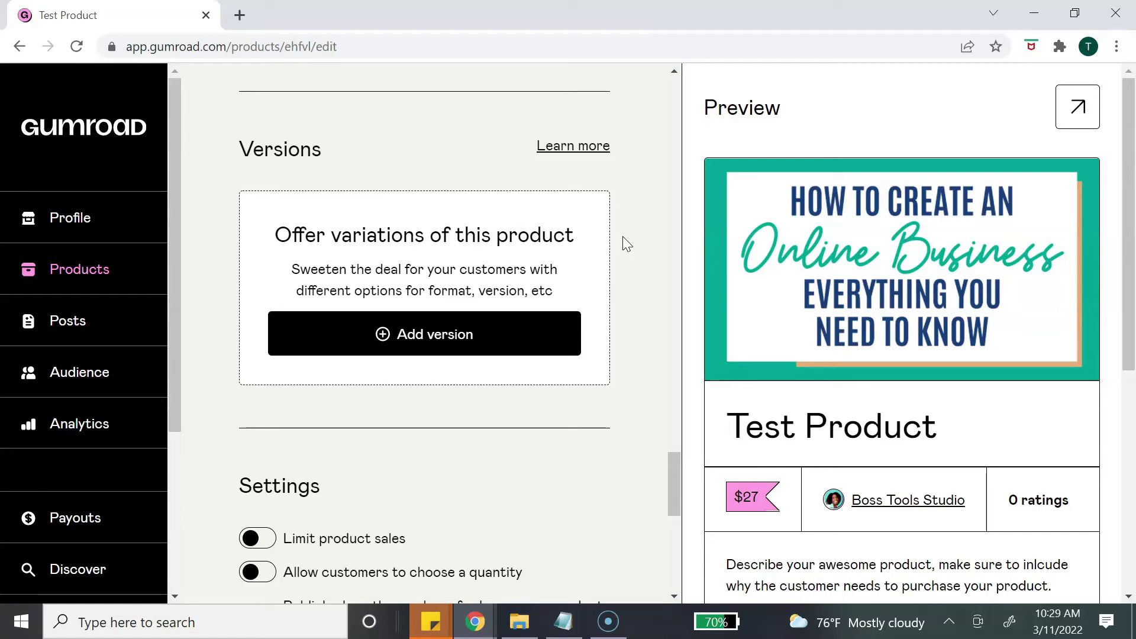
- Enable 'Publicly show the number of sales' and 'Disable file downloads (stream only)'
scroll(622, 236, down, 3)
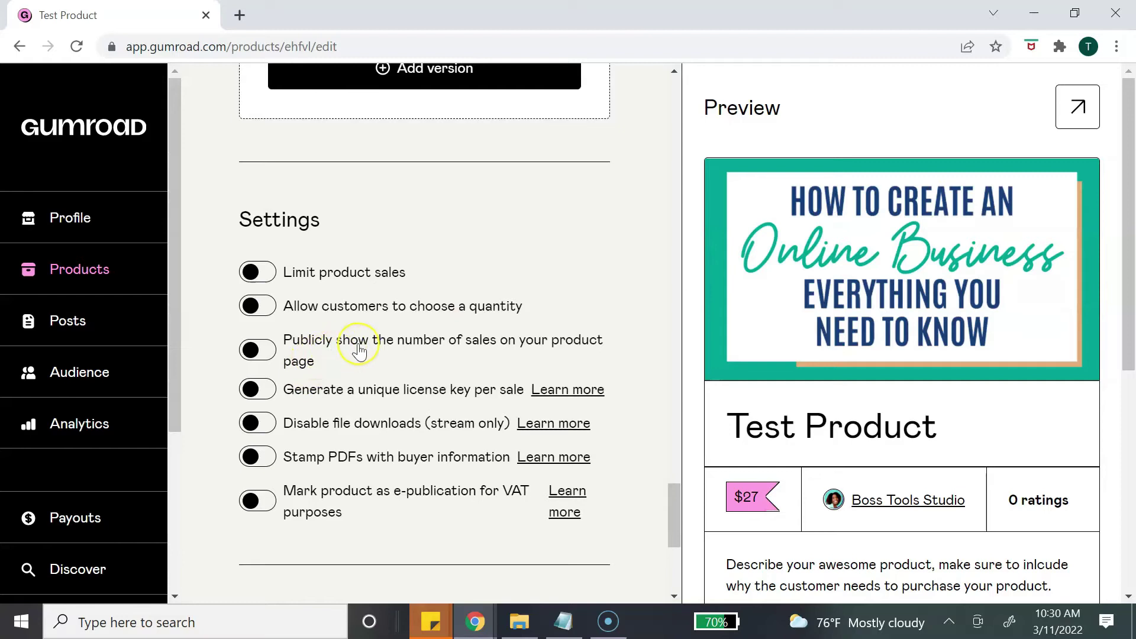
click(265, 354)
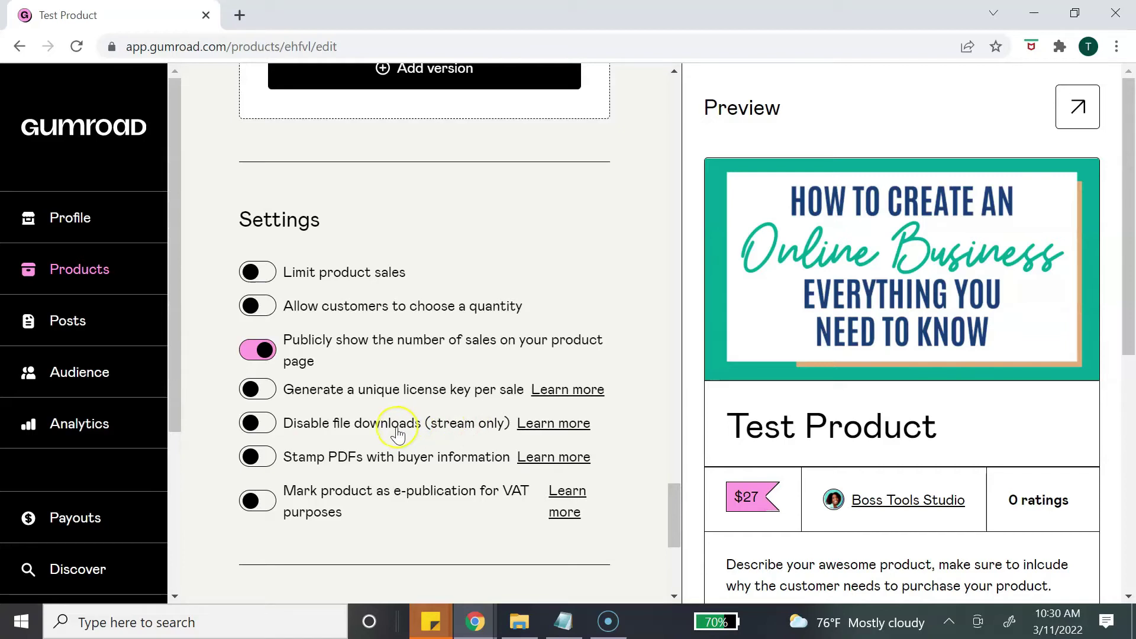
mouse_move(672, 501)
mouse_down()
mouse_move(673, 360)
mouse_move(663, 504)
mouse_up()
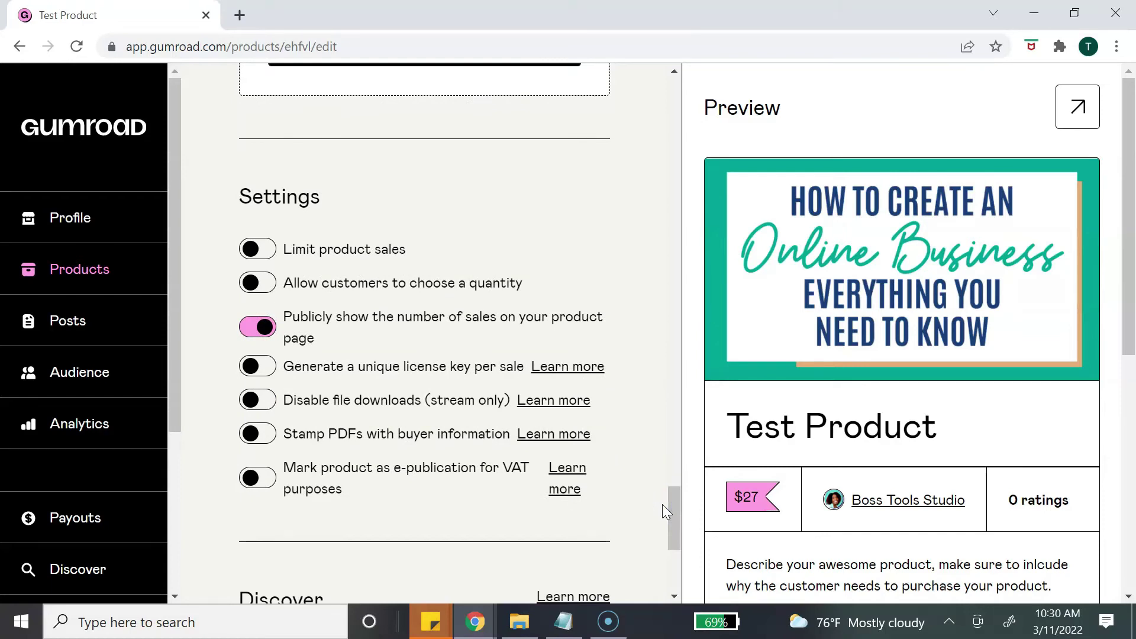
click(267, 402)
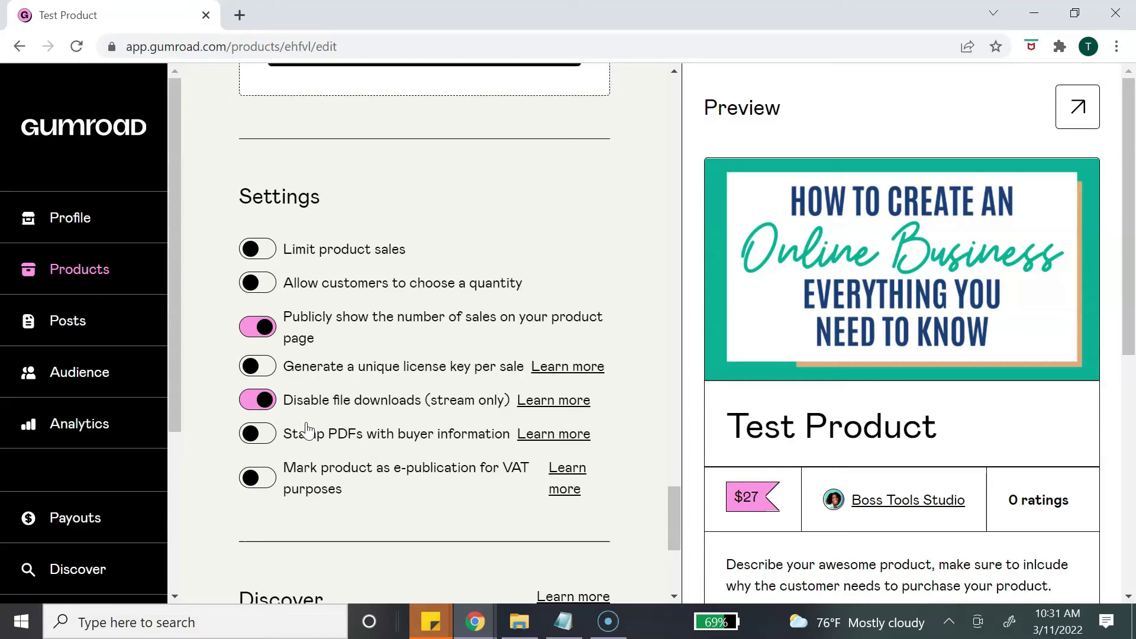
click(453, 503)
scroll(526, 490, down, 5)
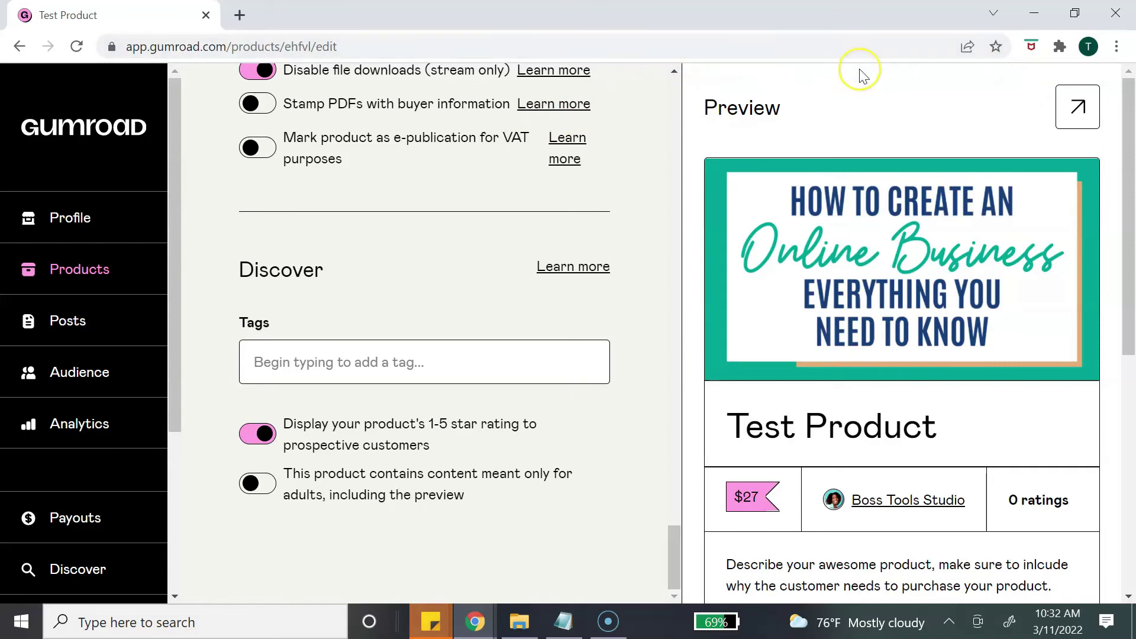
- Preview the public product page showing $27 and 0 sales, then save the product changes
scroll(947, 124, down, 5)
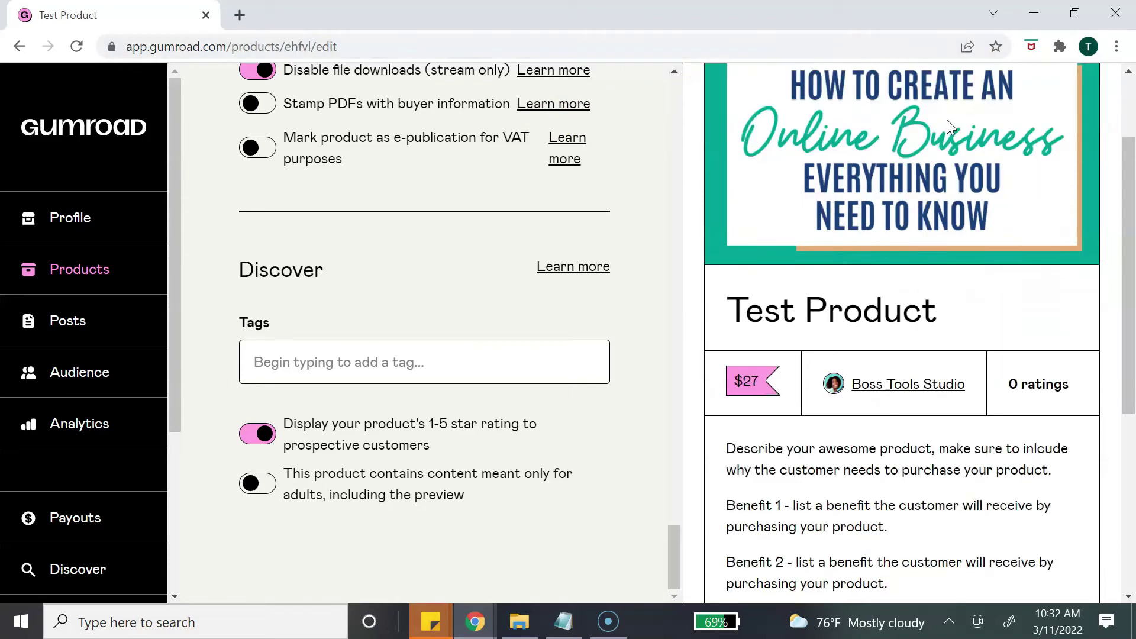
scroll(950, 127, down, 3)
scroll(947, 132, up, 8)
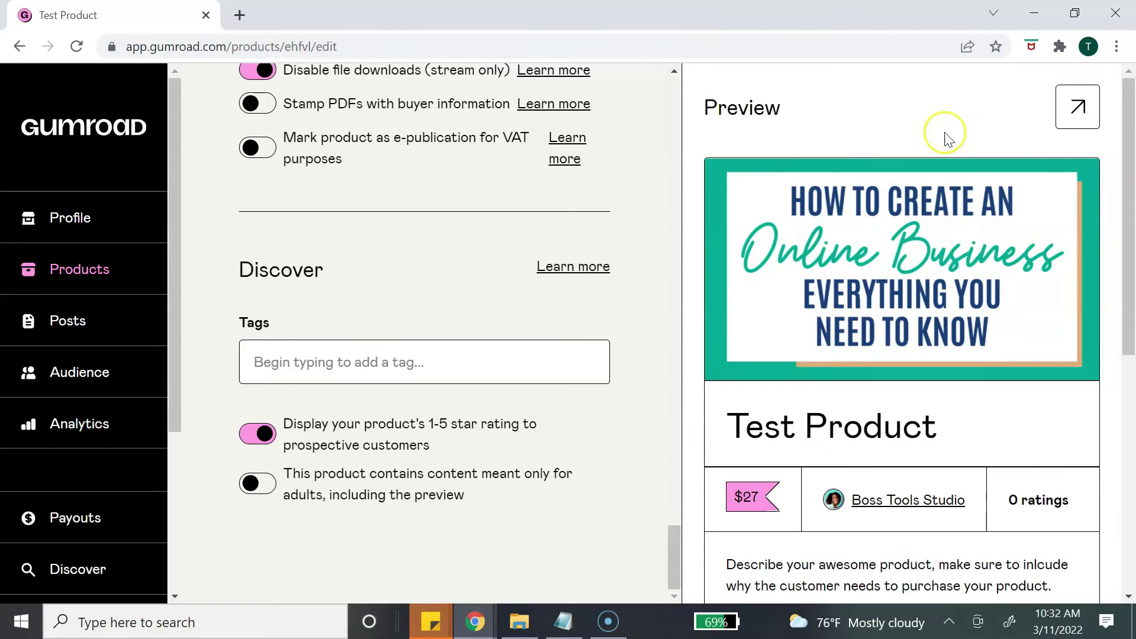
click(1074, 109)
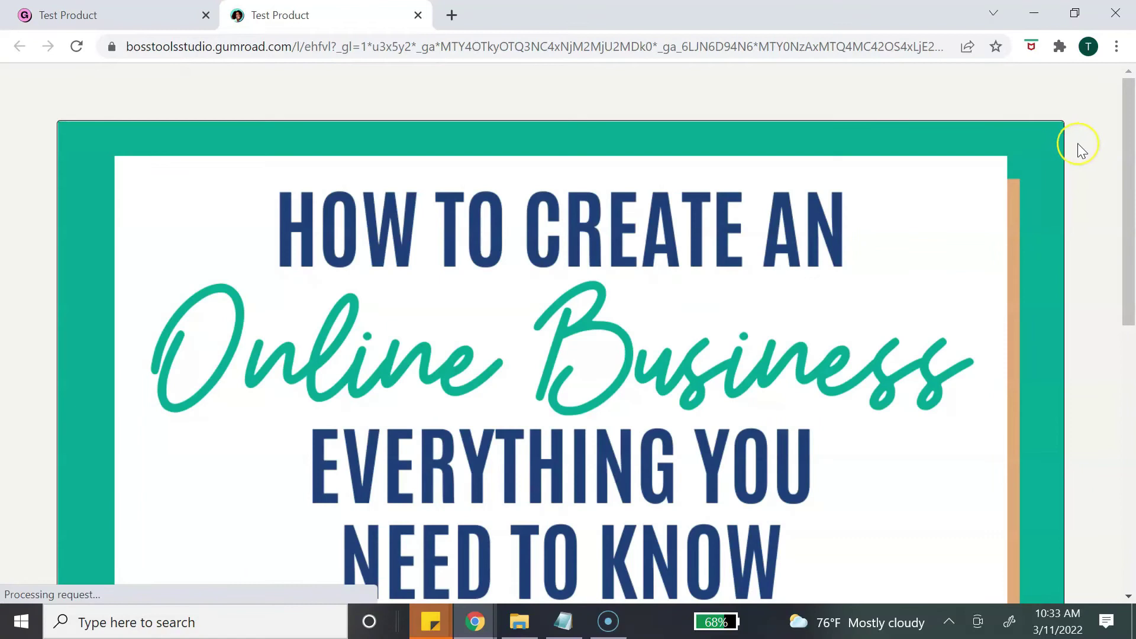
scroll(1082, 145, down, 3)
scroll(1081, 142, down, 10)
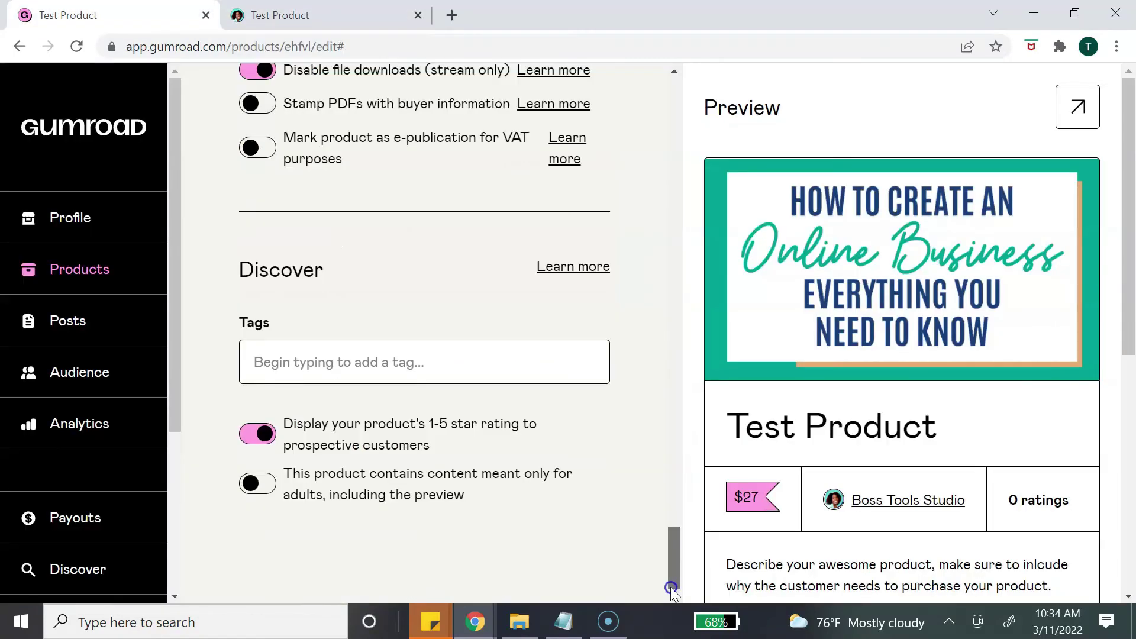
drag(672, 588, 669, 106)
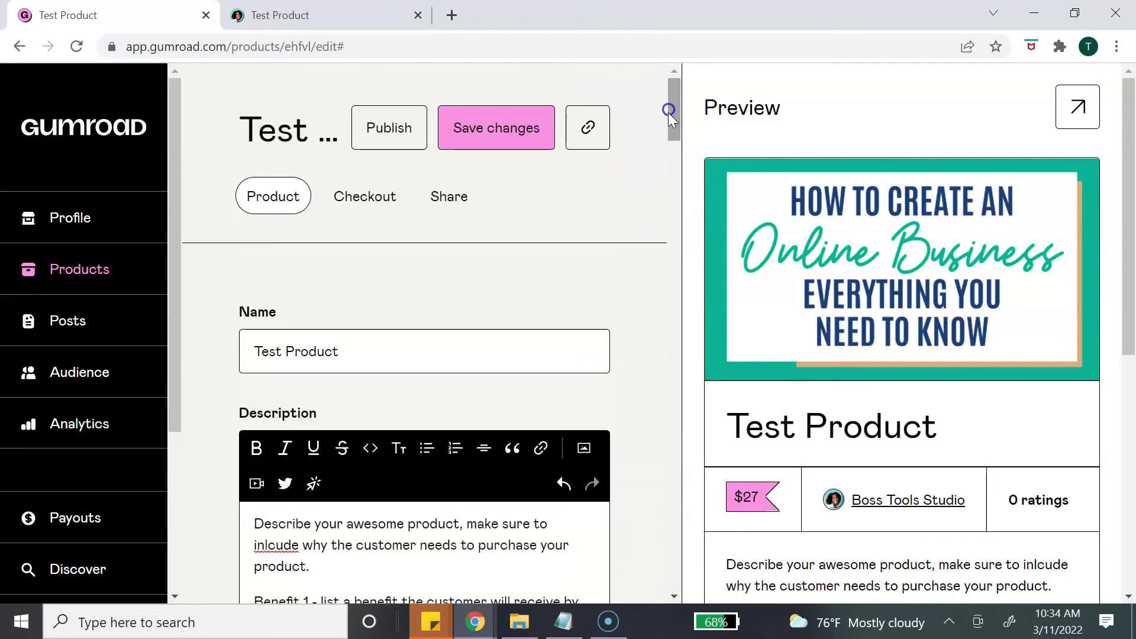
click(499, 139)
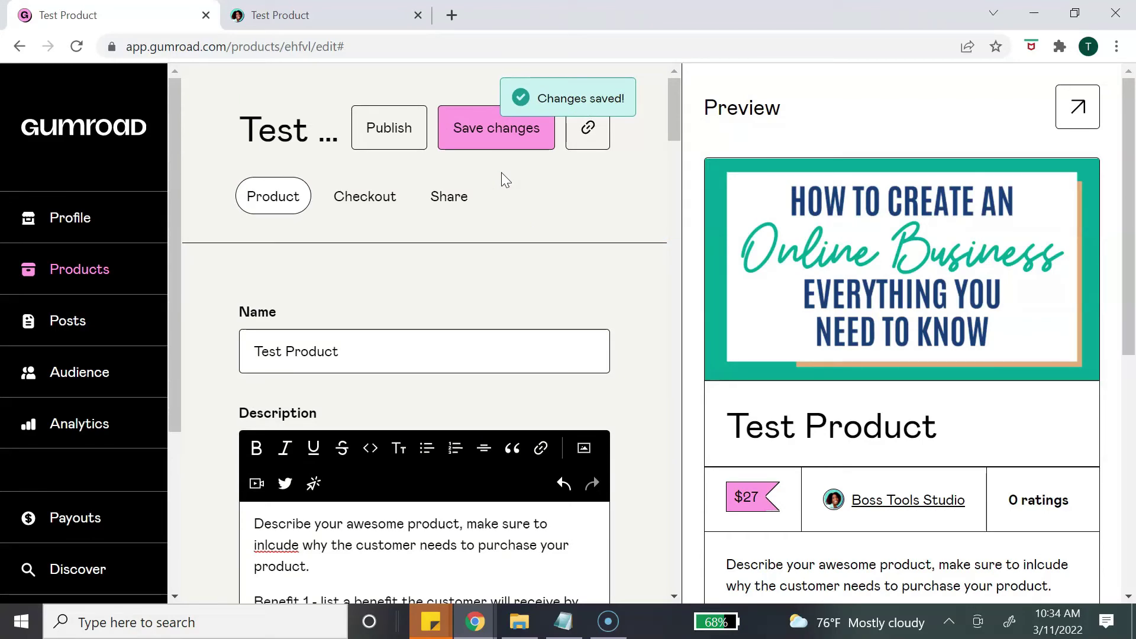
- In Test Product's checkout settings, set Cardholder name to 'Full name field will always be shown'
click(365, 201)
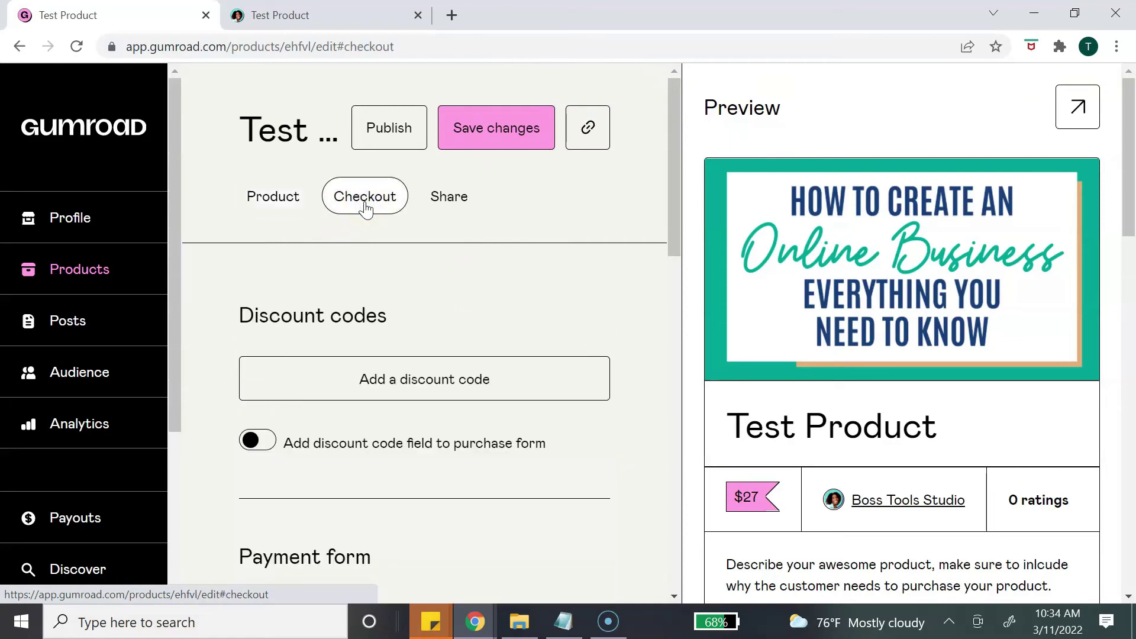
scroll(562, 213, down, 2)
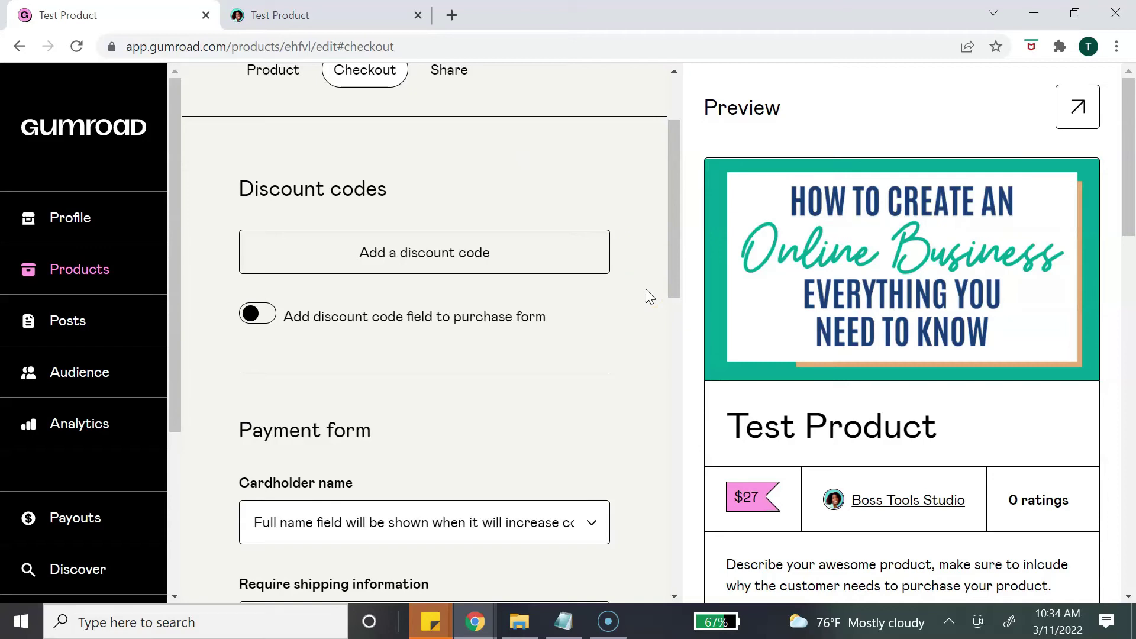
scroll(645, 243, down, 5)
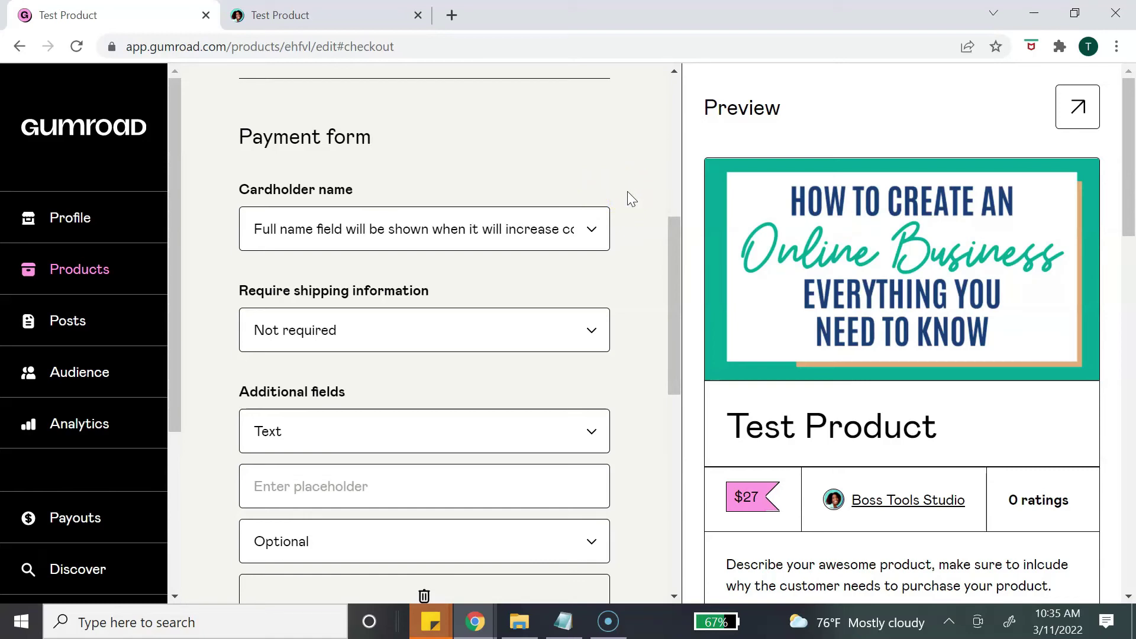
click(593, 229)
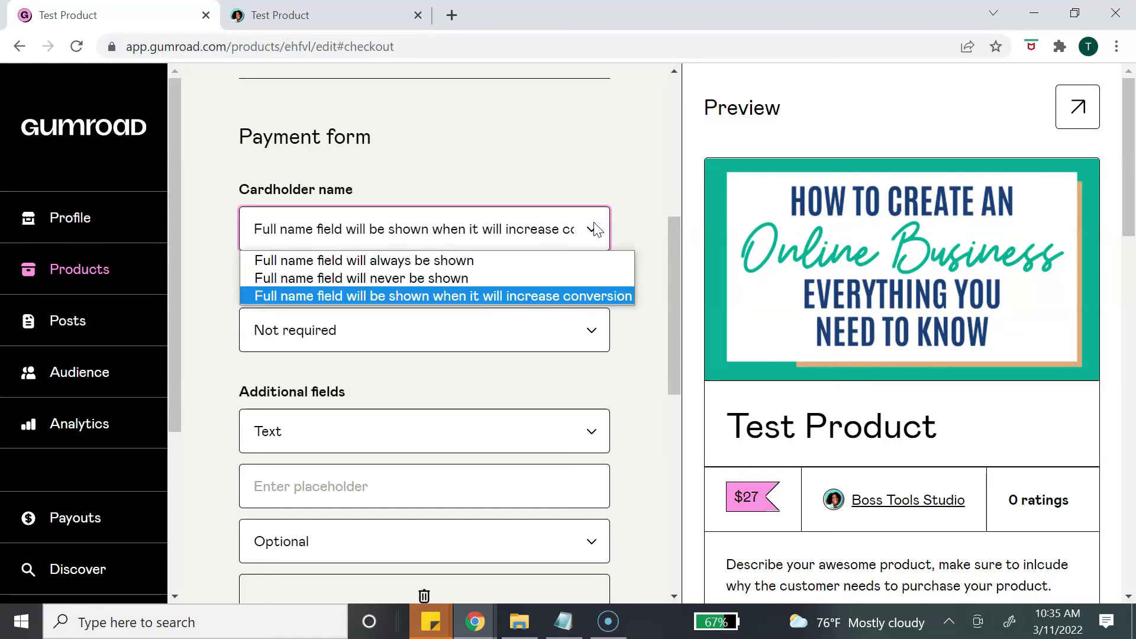
click(451, 262)
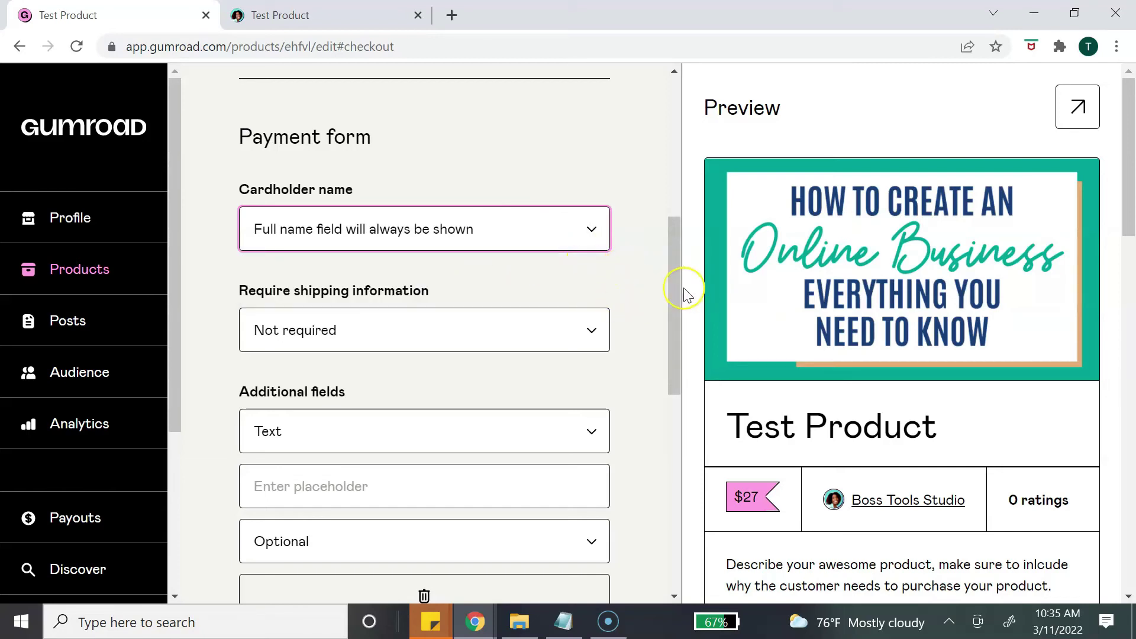
drag(679, 292, 675, 349)
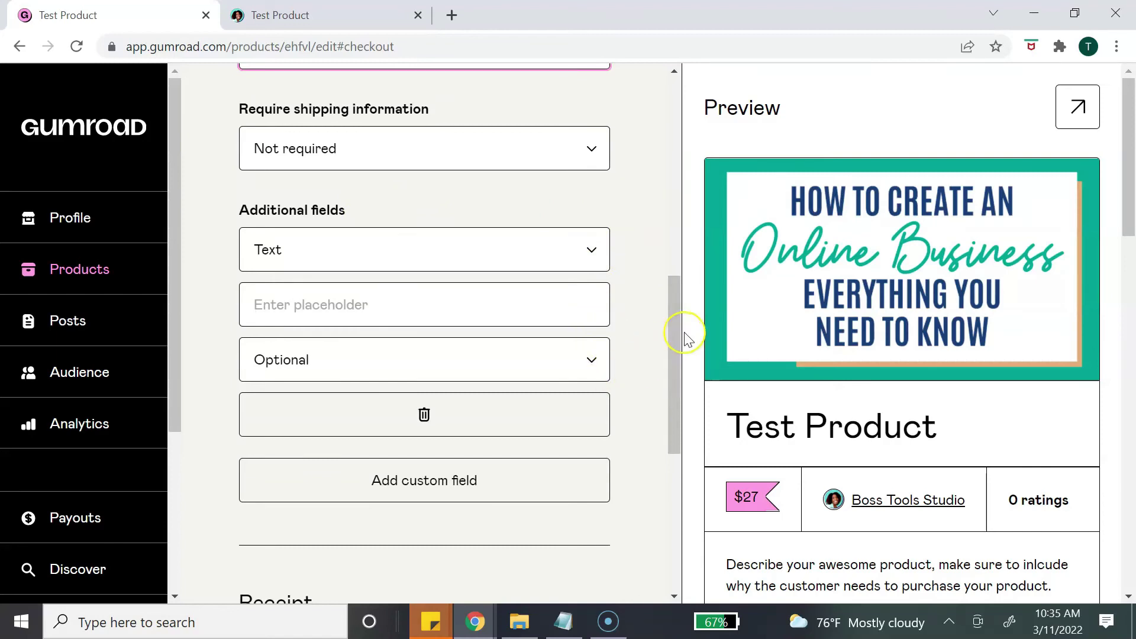
drag(676, 329, 672, 469)
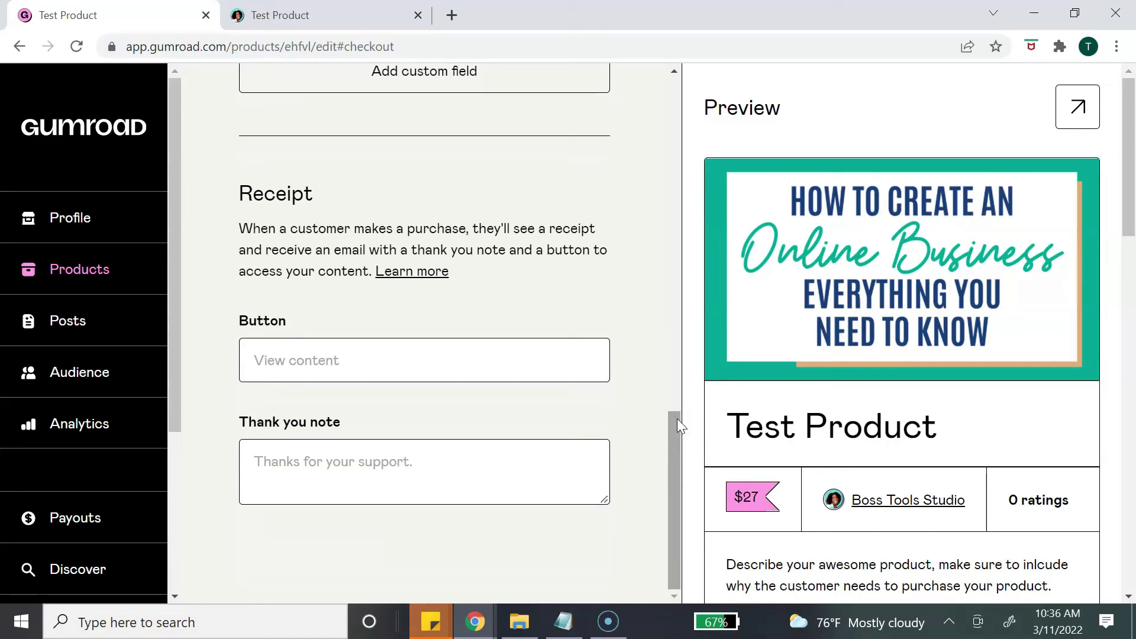
- Enter 'Access Your Product' as the receipt button text, then move to the thank-you note
click(585, 353)
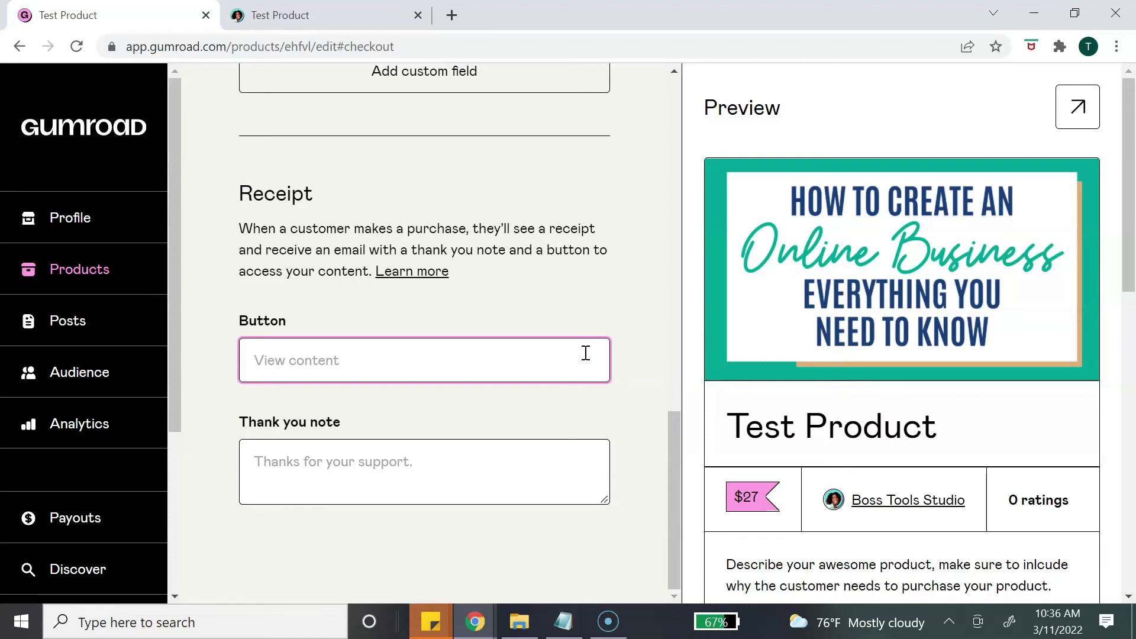
text(Acce)
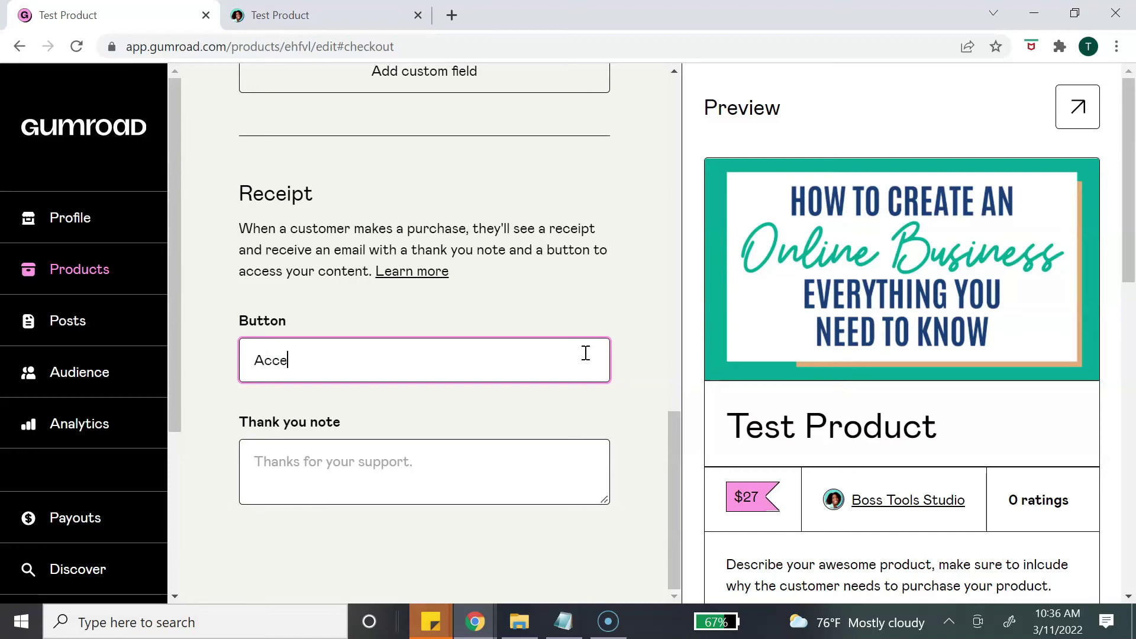
text(ss Your Product)
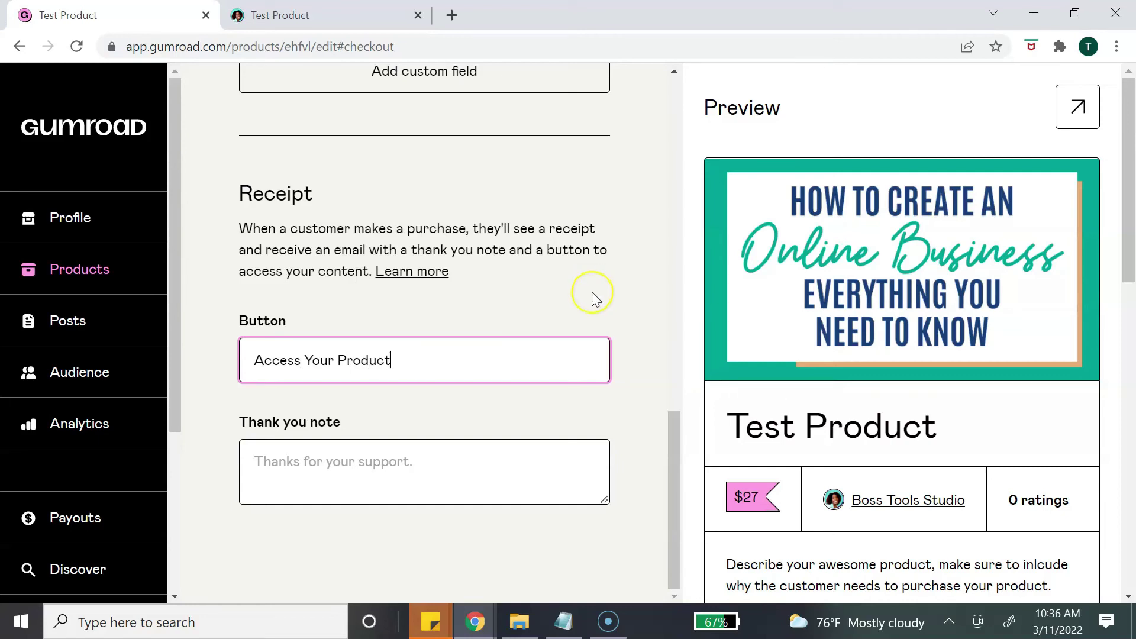
click(410, 449)
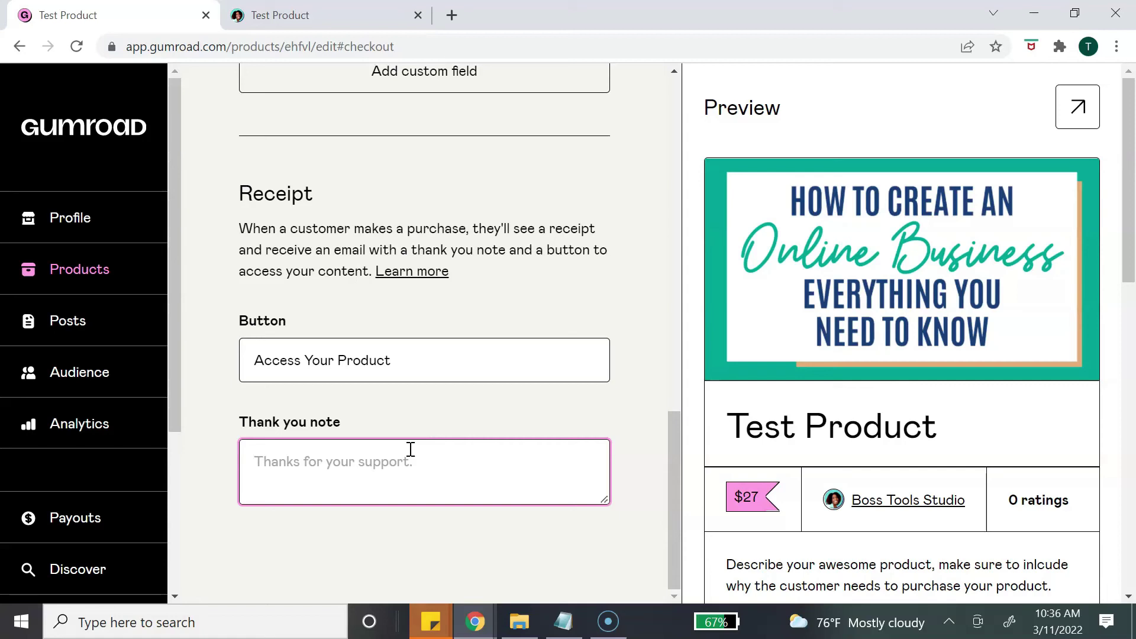
drag(672, 513, 676, 155)
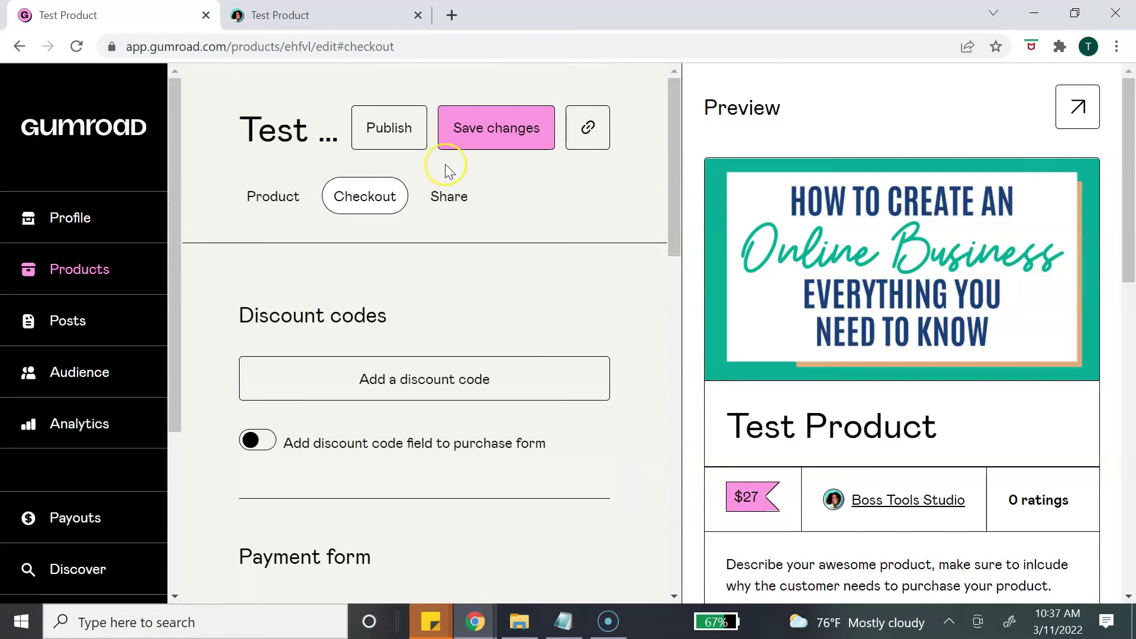
- Save the changes to Test Product and publish it
click(462, 125)
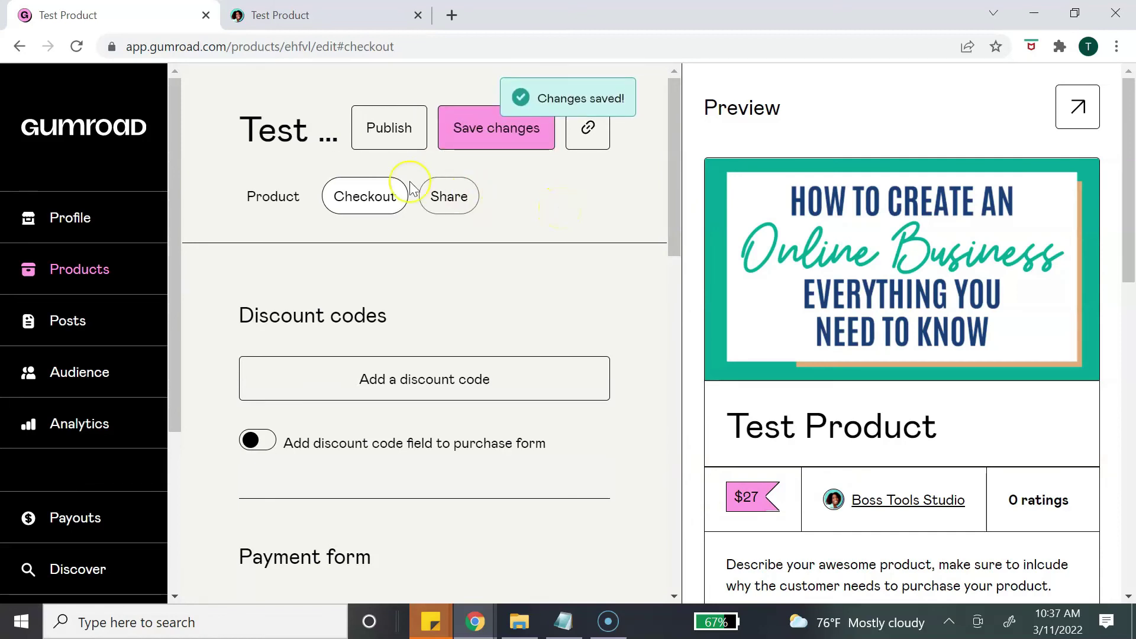
click(385, 128)
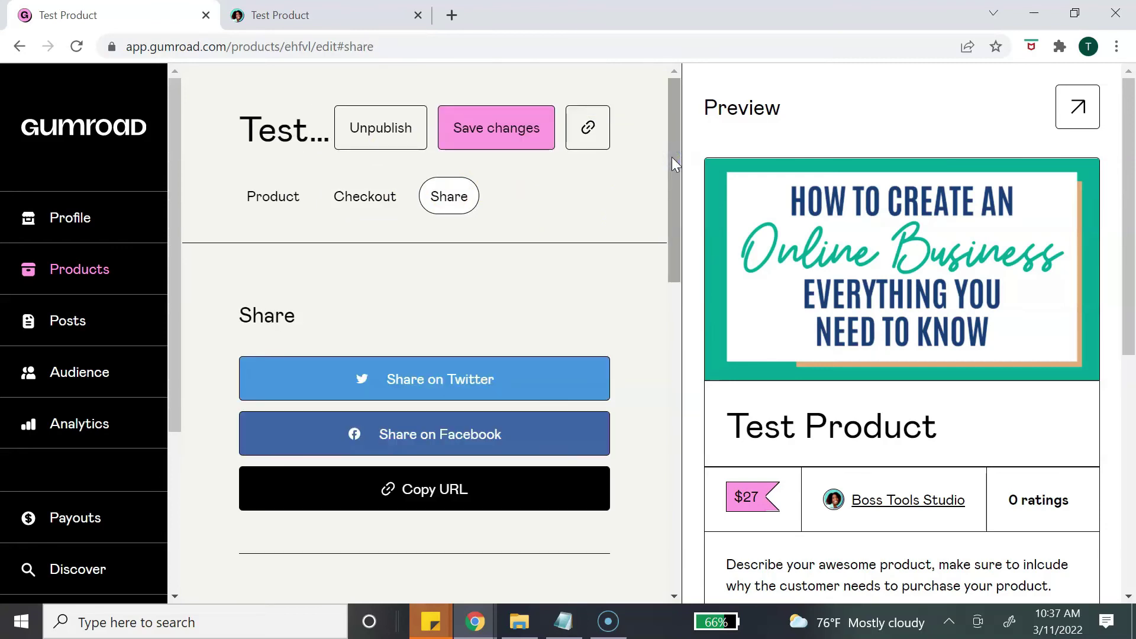
drag(672, 157, 670, 201)
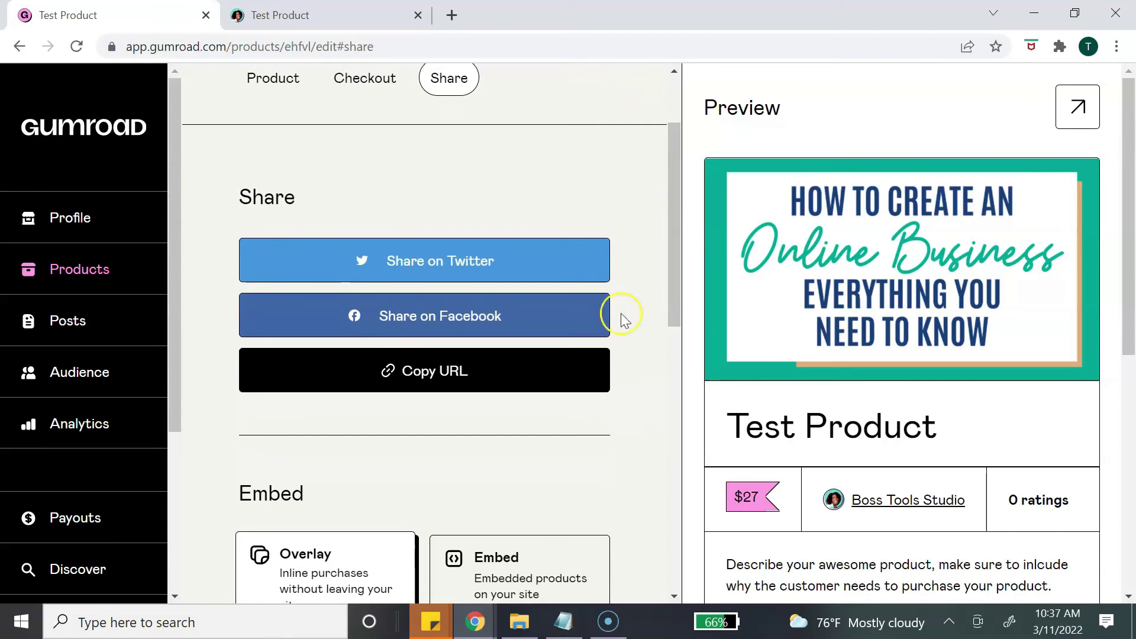
- Copy the product's URL and confirm 'Show this product on your Gumroad profile' is on
click(447, 371)
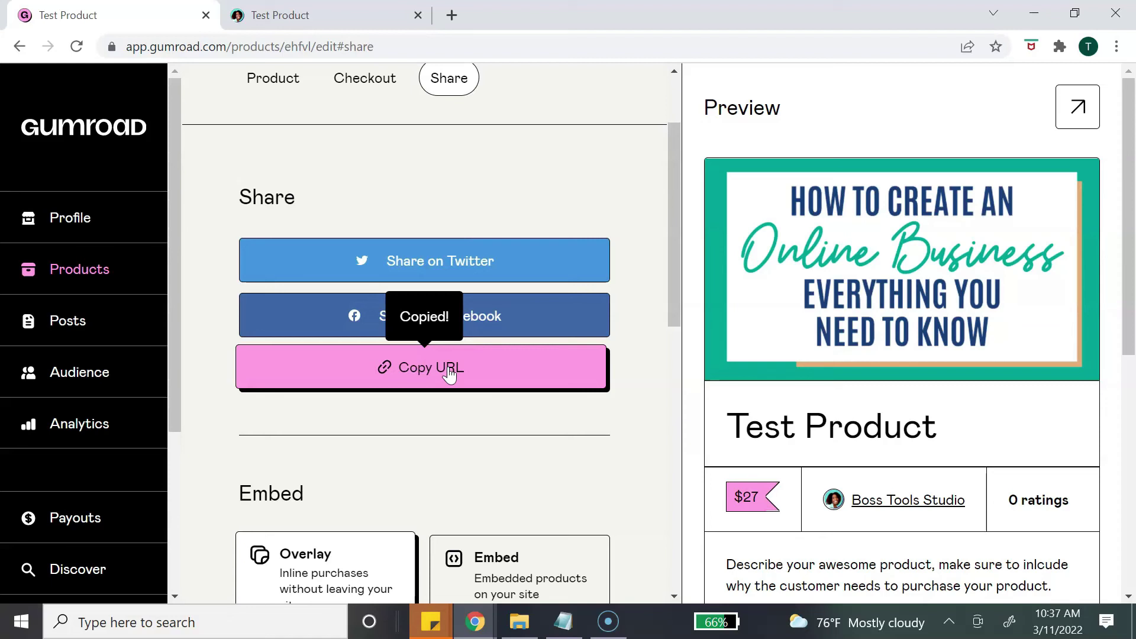
scroll(449, 373, down, 6)
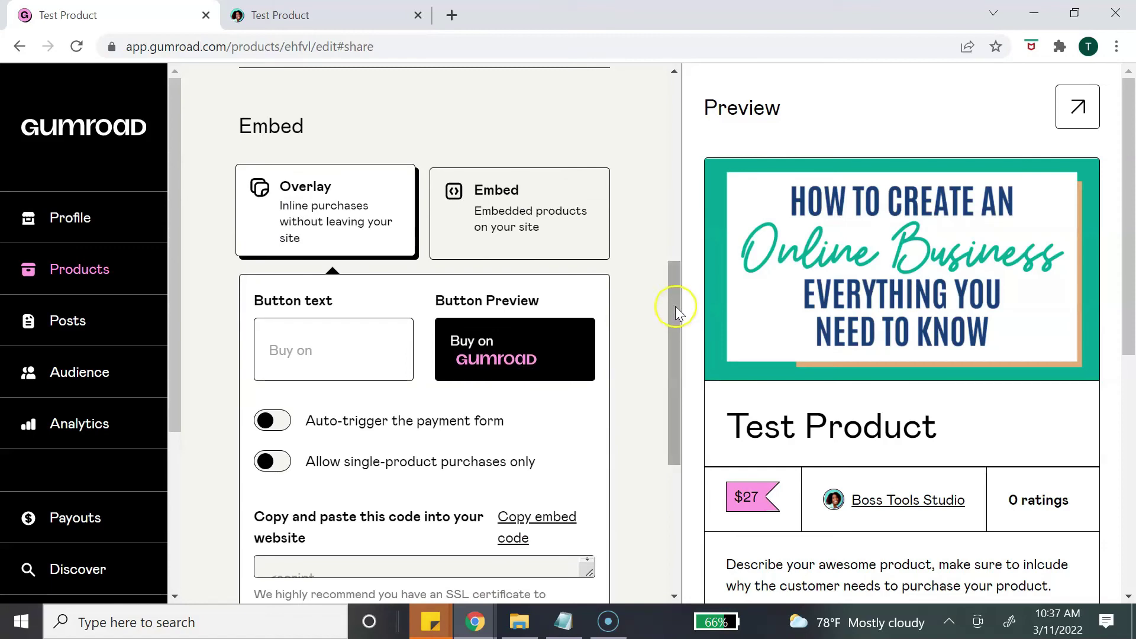
scroll(673, 307, down, 5)
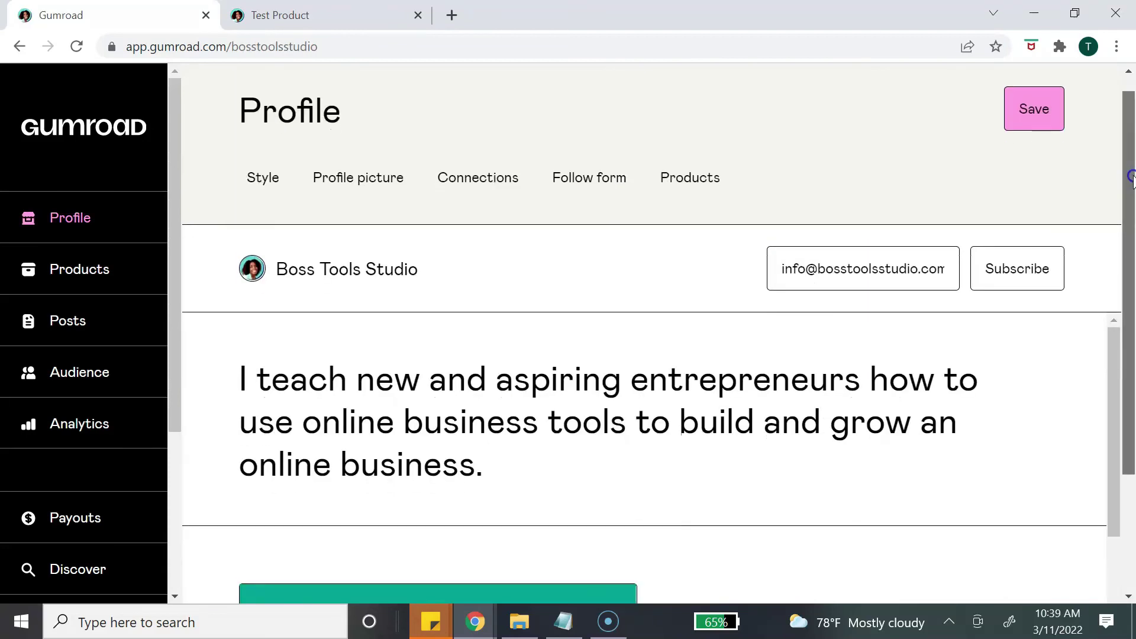
scroll(1132, 340, down, 3)
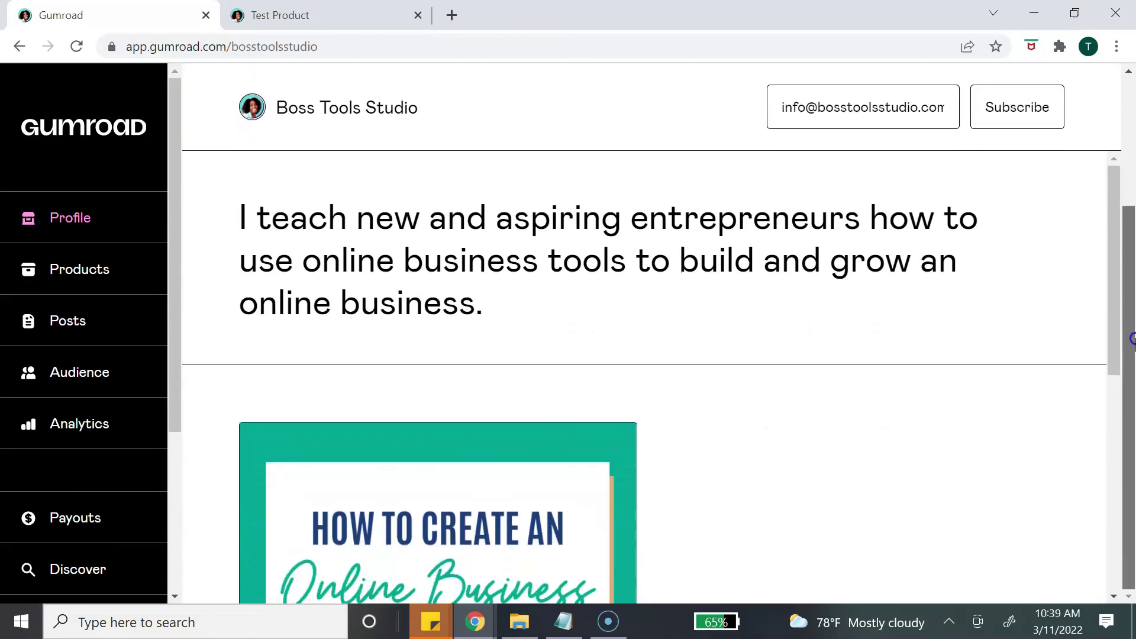
- Go to Payouts in the sidebar and open its Settings page
scroll(1116, 369, down, 1)
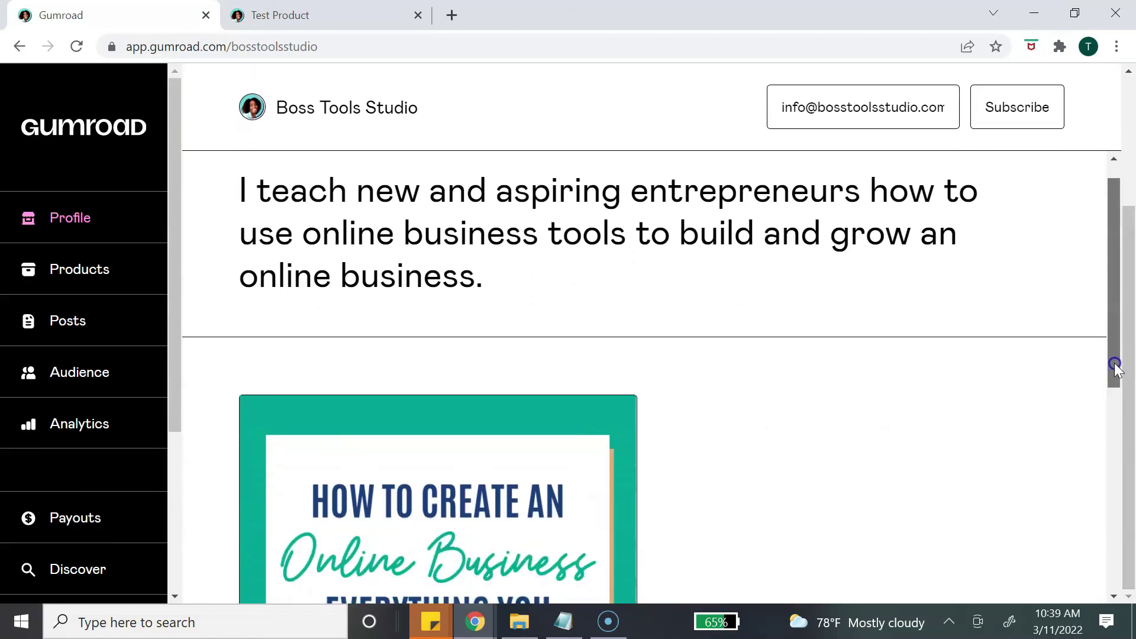
drag(1116, 368, 1126, 260)
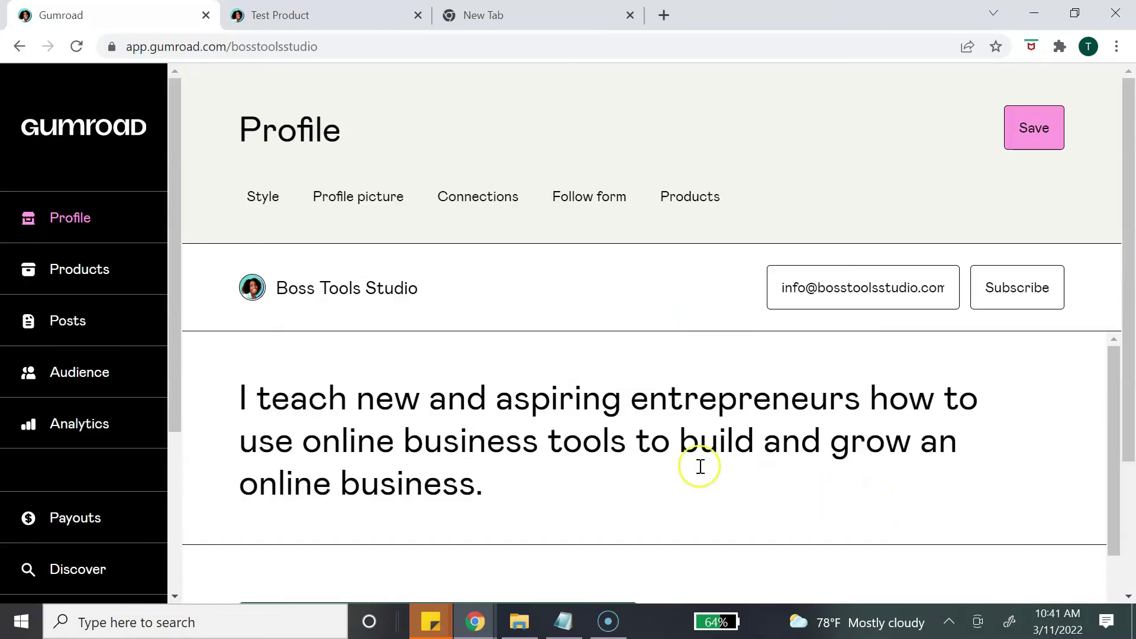
click(76, 521)
click(1040, 135)
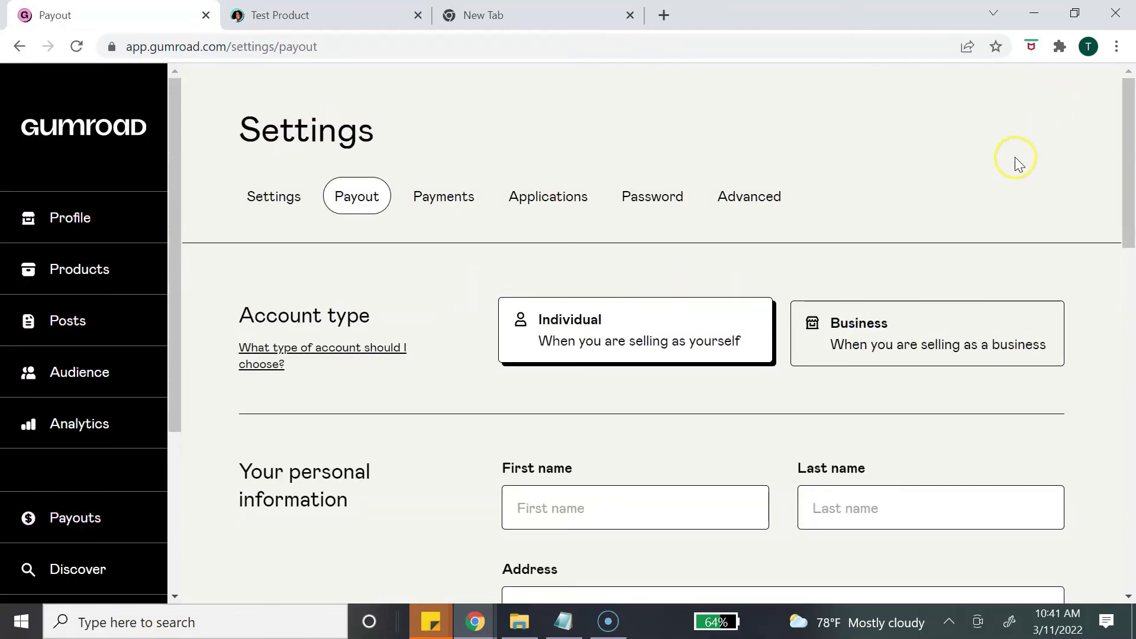
scroll(1014, 157, down, 3)
scroll(1013, 160, up, 3)
click(1009, 325)
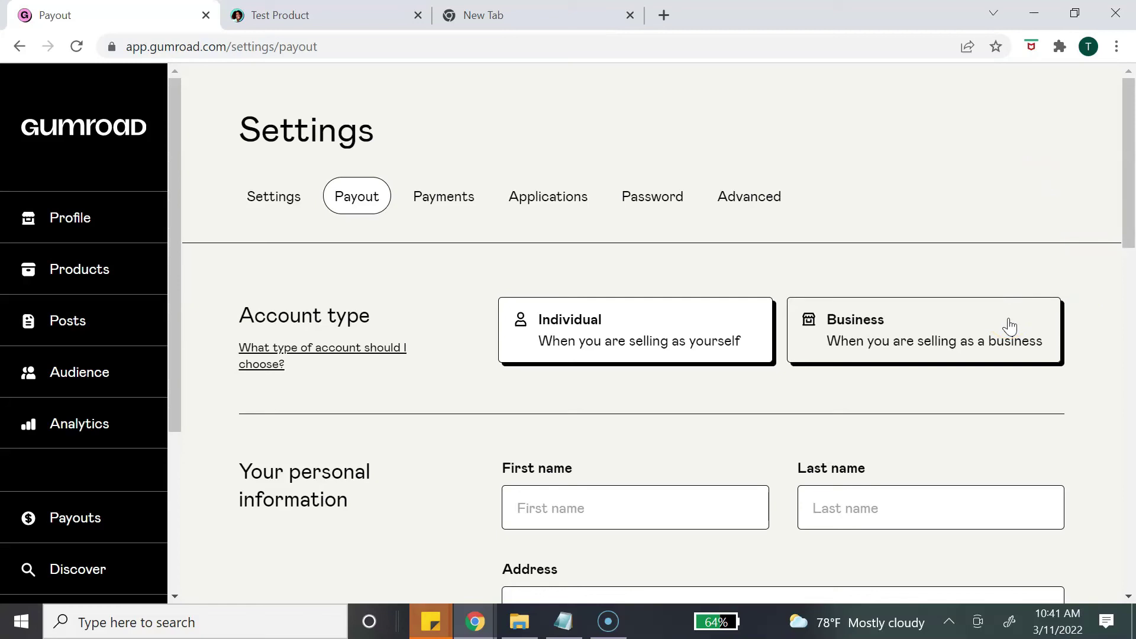
click(703, 350)
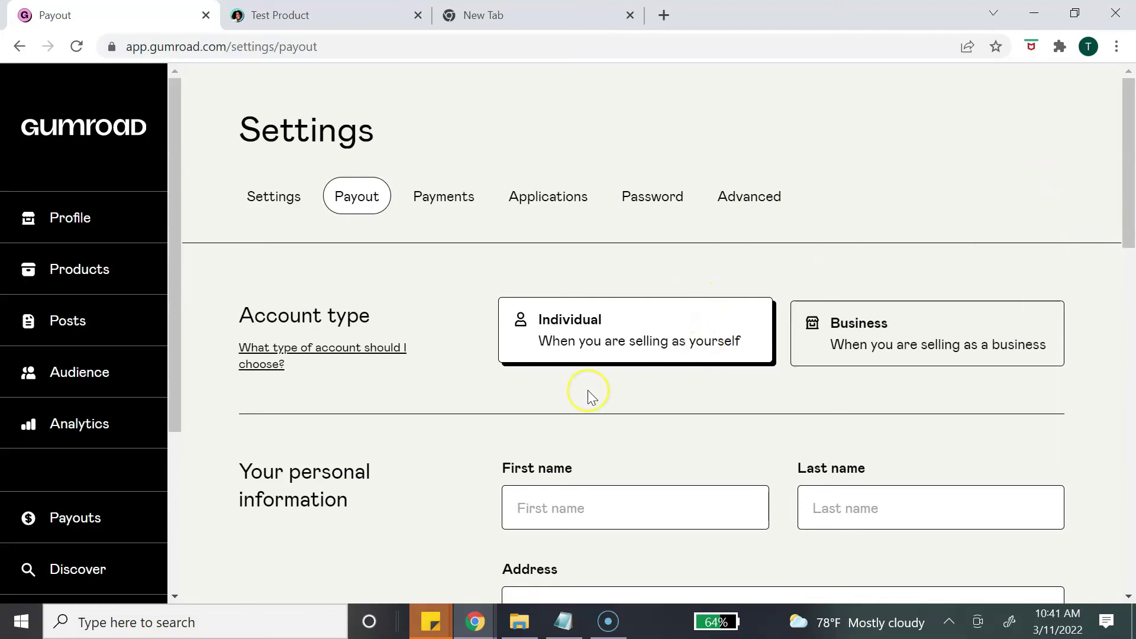
scroll(590, 392, down, 15)
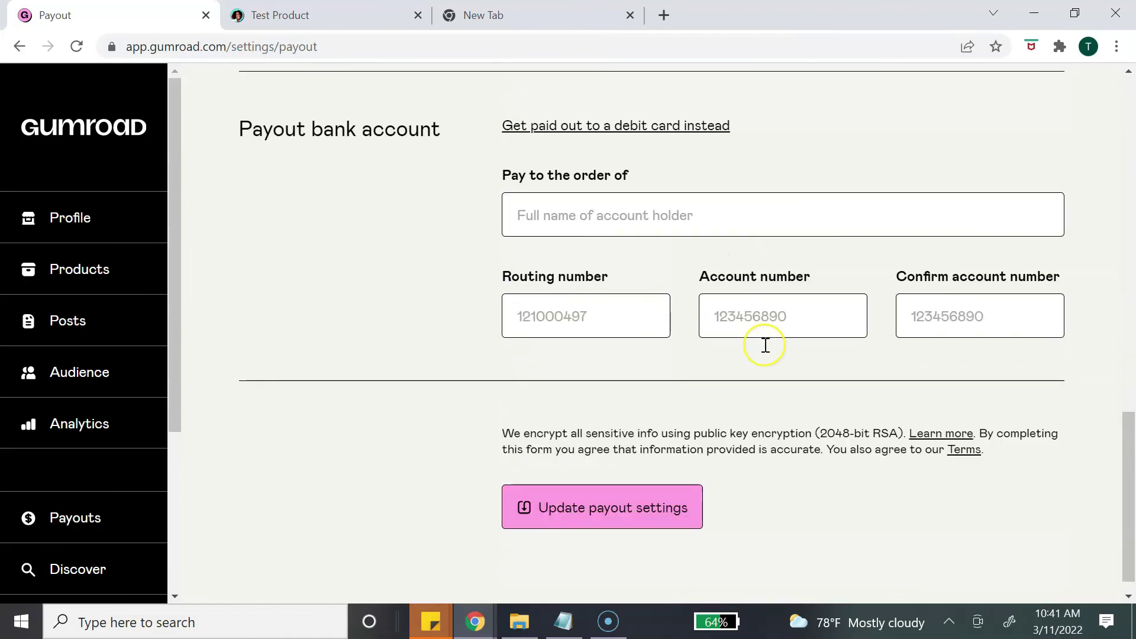
scroll(817, 271, up, 3)
scroll(813, 271, down, 1)
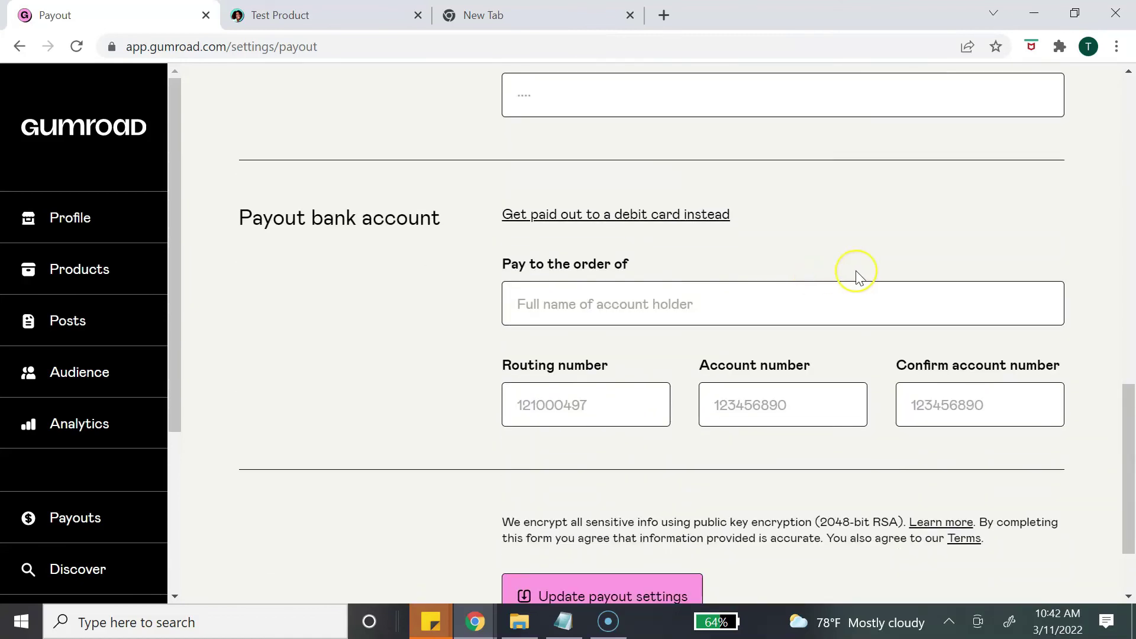
scroll(882, 272, up, 12)
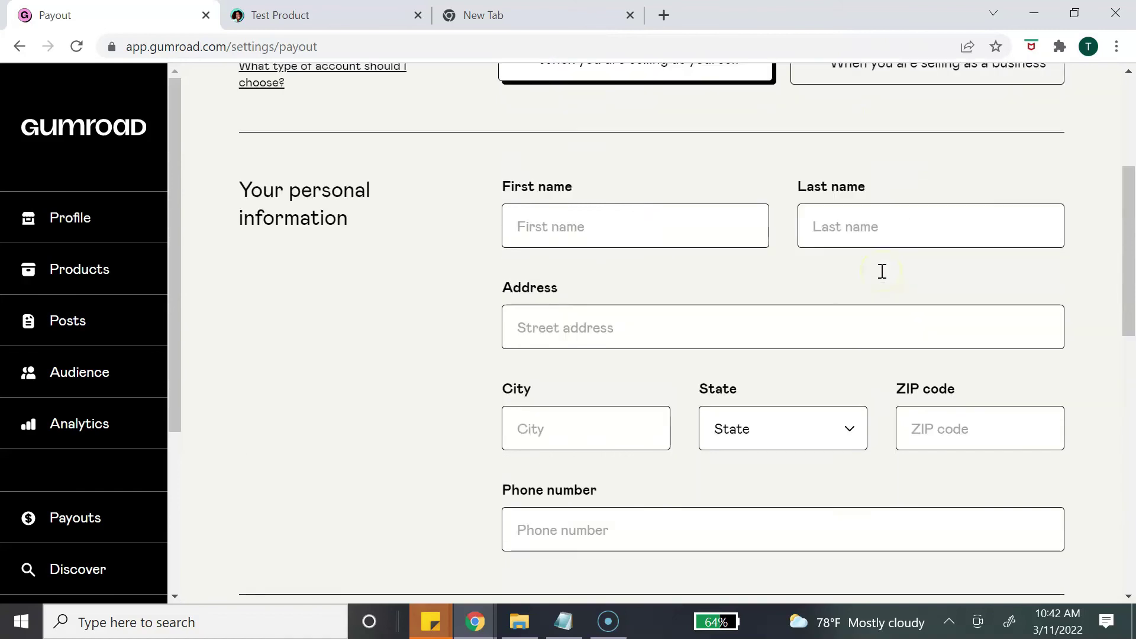
scroll(880, 272, up, 4)
click(943, 299)
scroll(946, 303, down, 6)
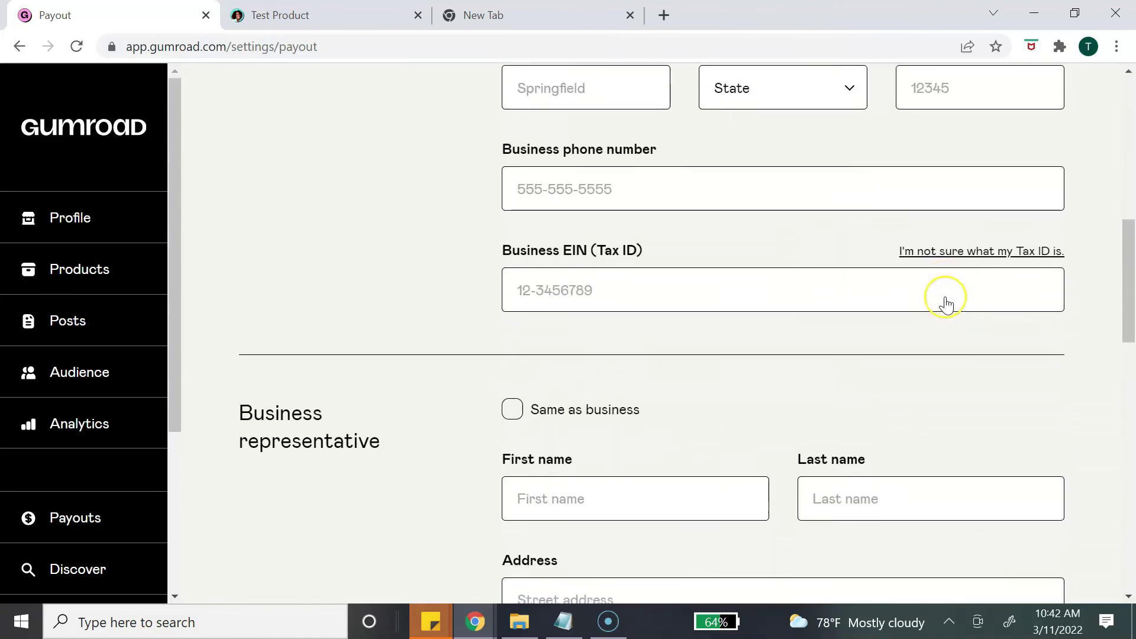
scroll(946, 302, down, 9)
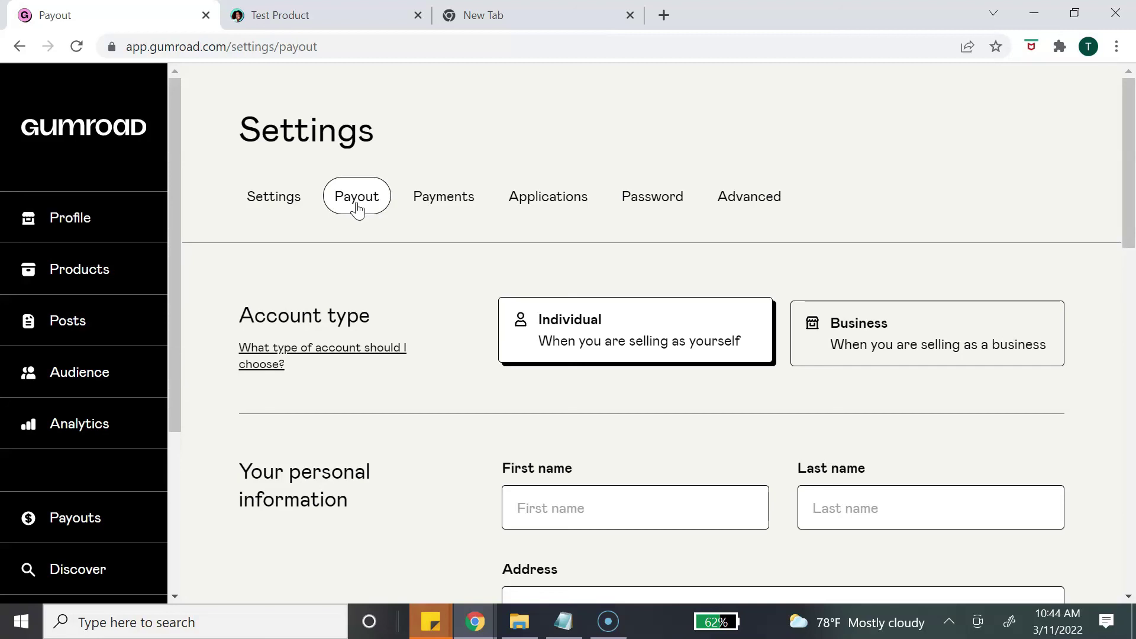
- Switch to the Payments settings to view the connected PayPal account
click(448, 200)
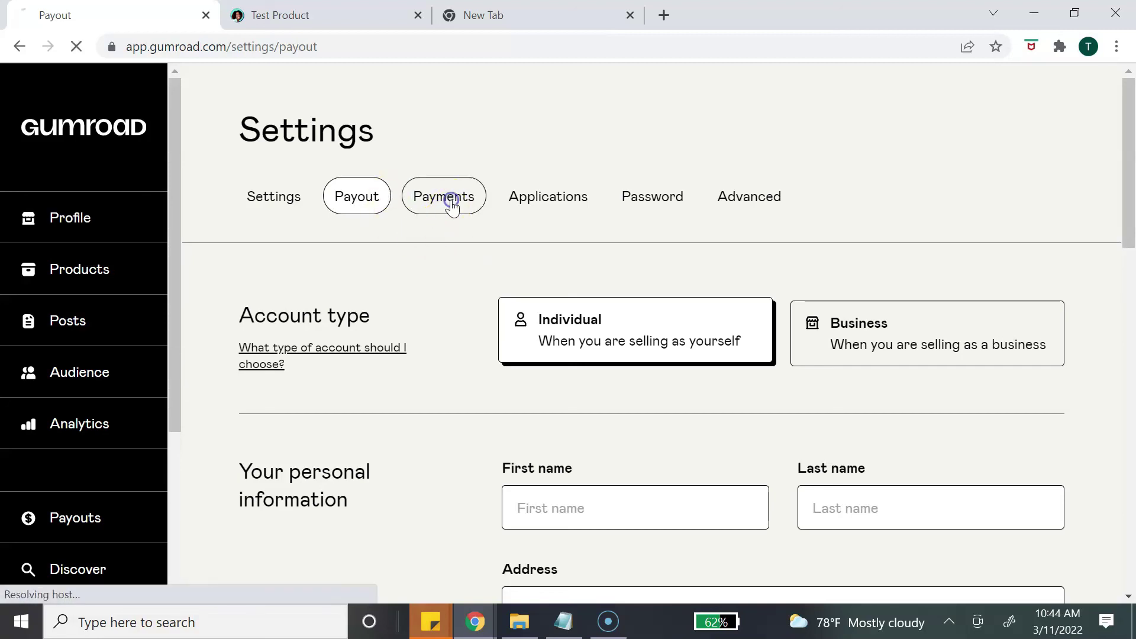